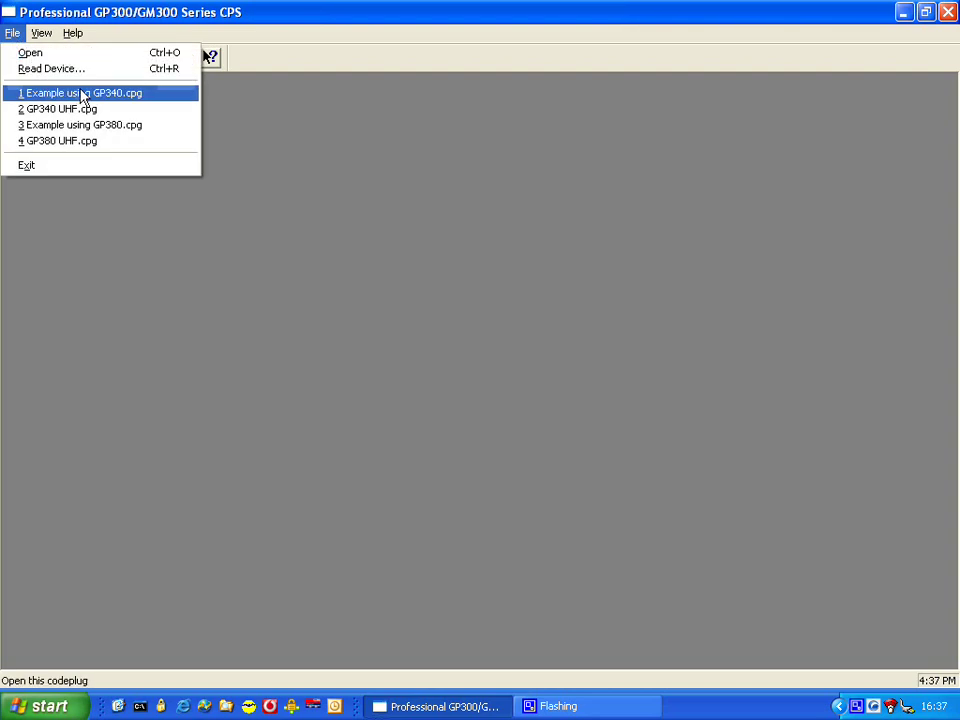
Open the recent GP380 UHF.cpg codeplug, maximize its tree, and expand Encoder Definitions
click(85, 141)
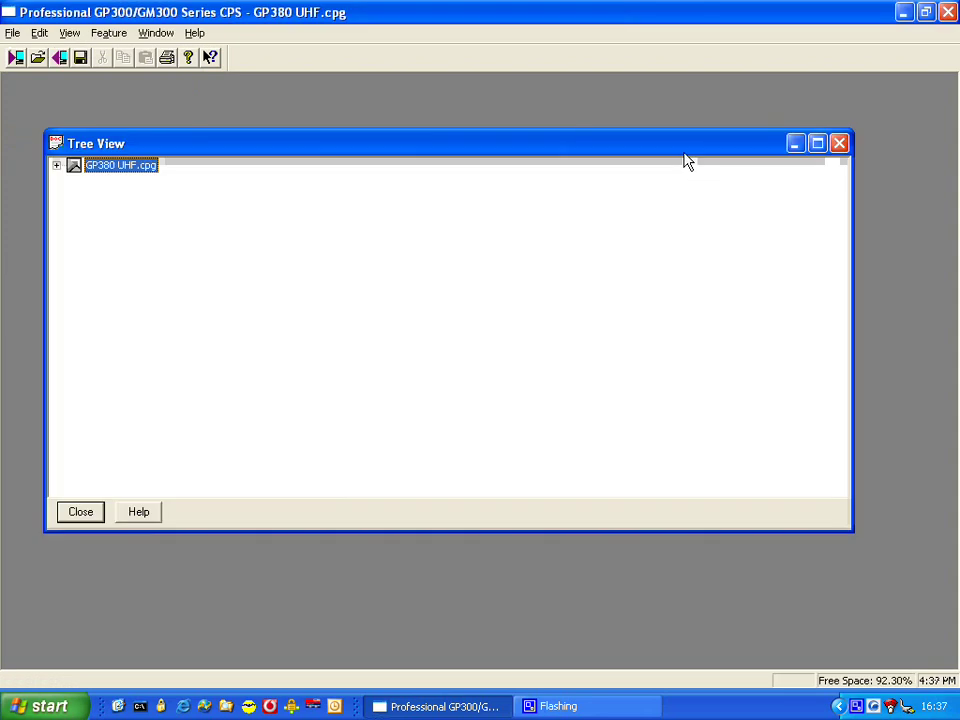
double_click(778, 143)
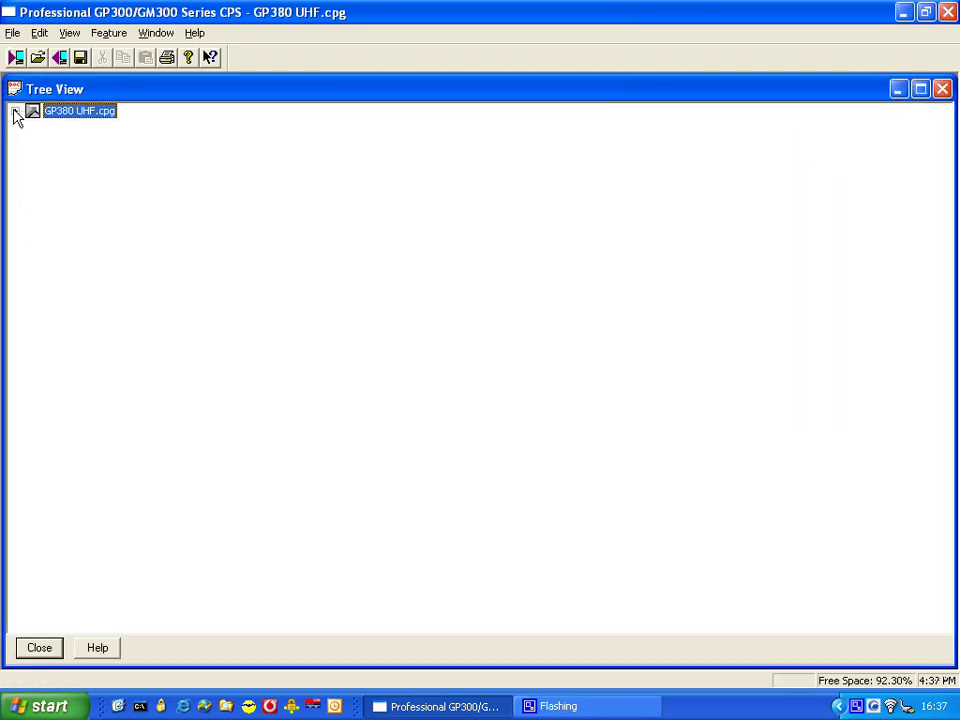
click(15, 111)
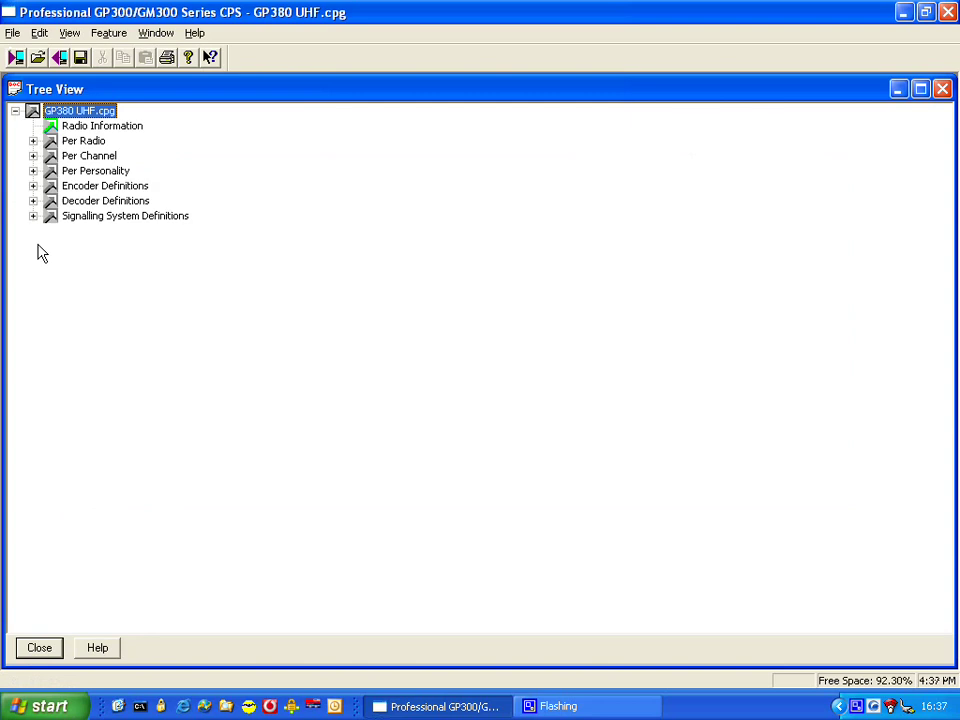
click(33, 186)
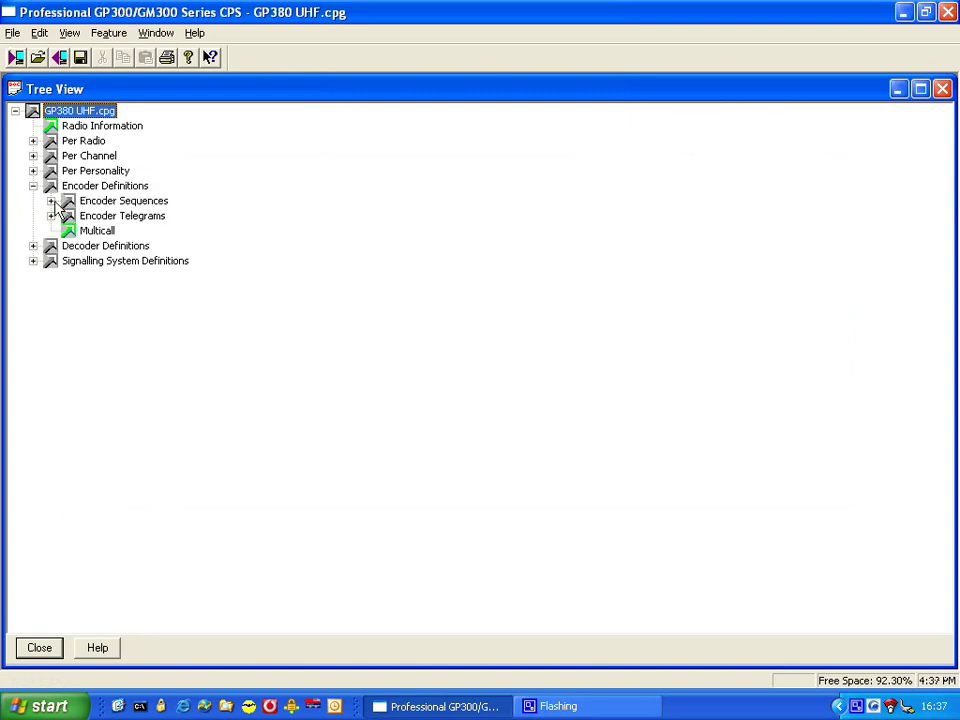
Add two more encoder sequence records and set sequence 1 to 04(a1a2a3a4)
click(51, 201)
double_click(118, 216)
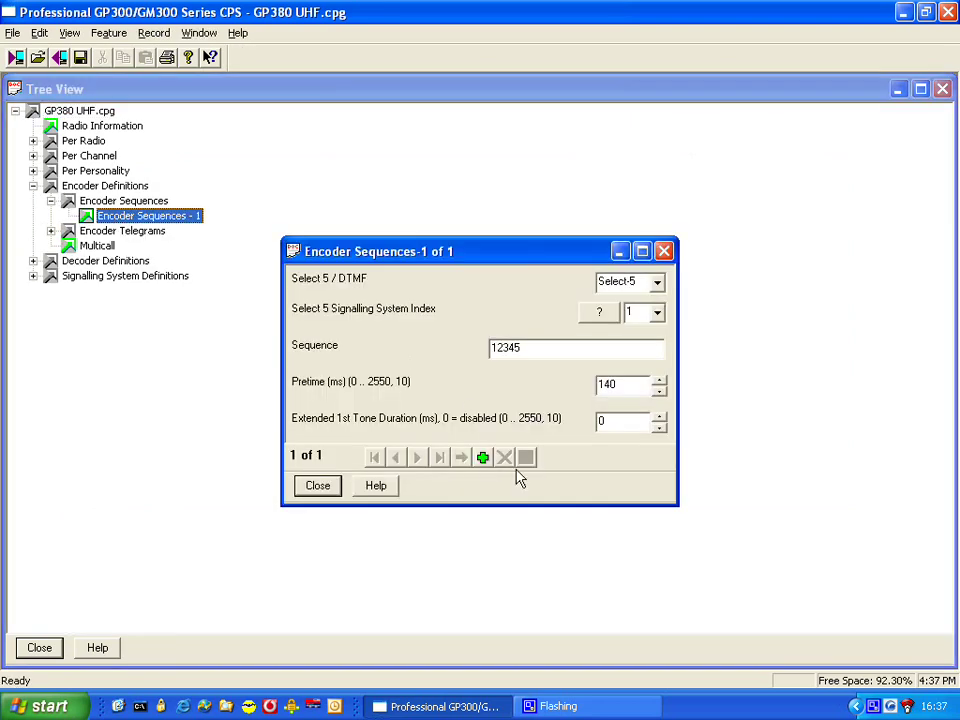
click(482, 457)
click(482, 457)
click(375, 459)
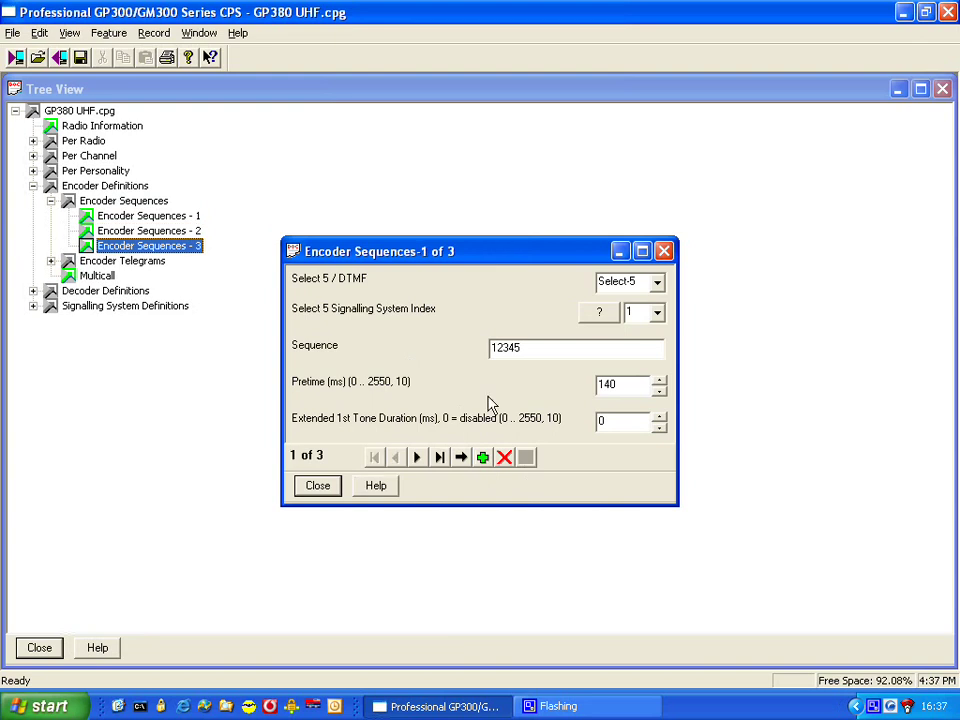
text(0)
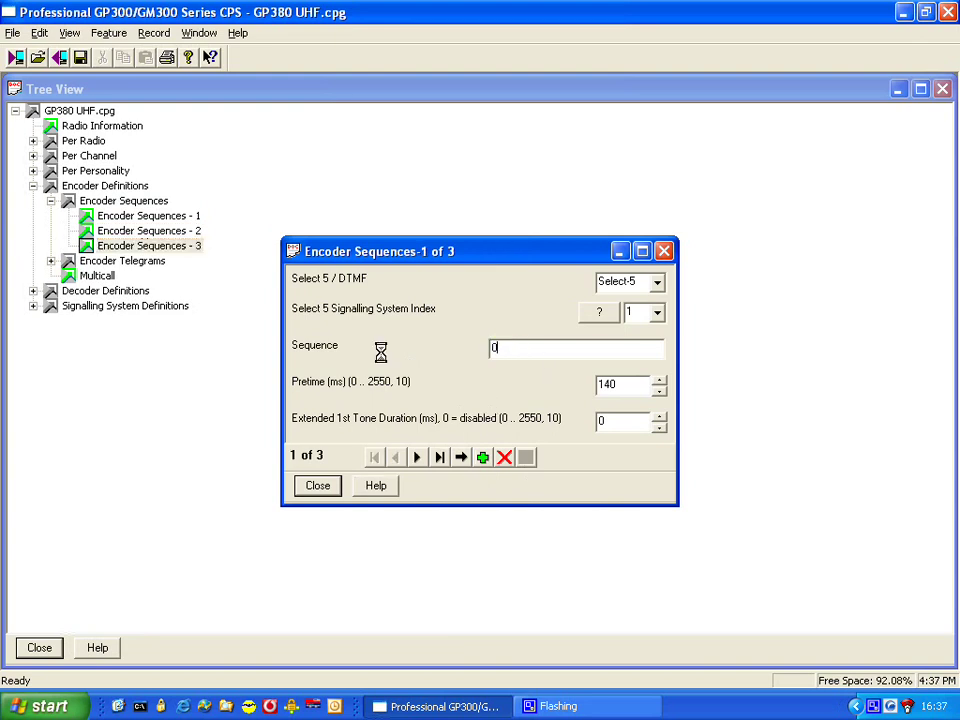
text(4(a1a)
text(2a3a4)
Set encoder sequences 2 and 3 to 05(a1a2a3a4) and 06(a1a2a3a4), then review them
click(418, 457)
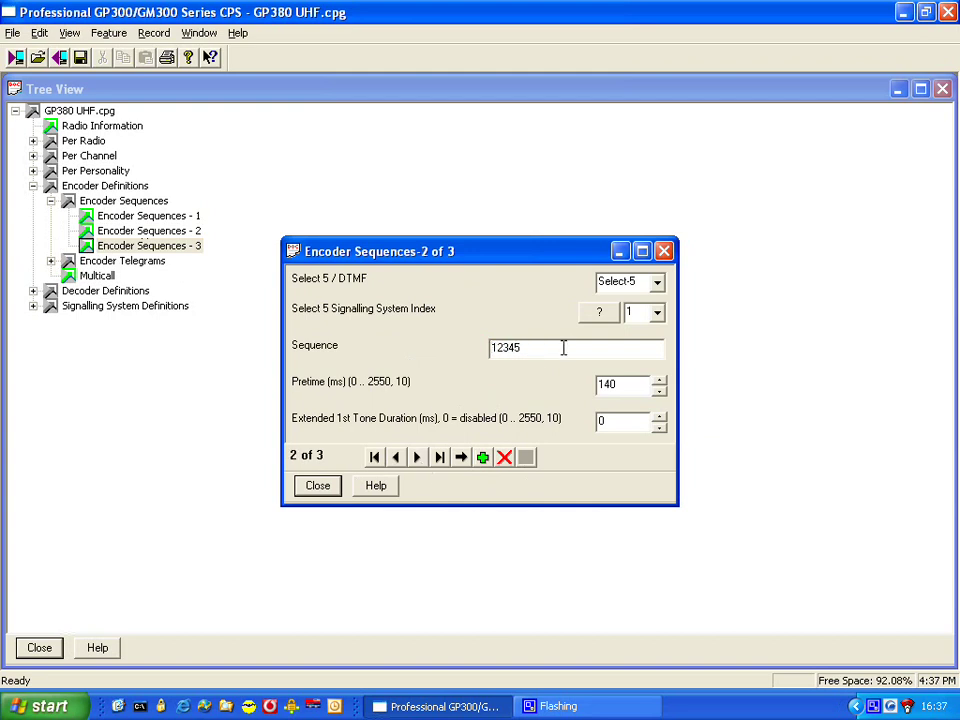
double_click(563, 348)
text(05()
text(a1a2a3a4)
click(418, 457)
drag(522, 347, 396, 349)
text(06)
text(()
text(a1a2a)
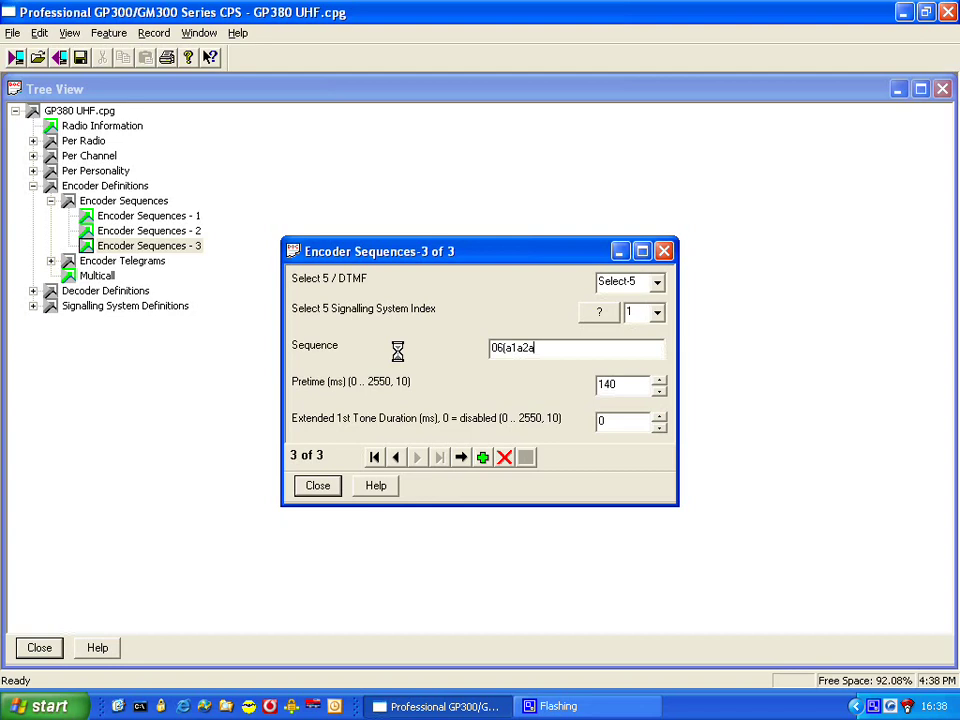
text(3a4)
click(395, 457)
click(395, 457)
Add two more encoder telegrams and make telegram 1 expect an ACK1 acknowledge
click(320, 485)
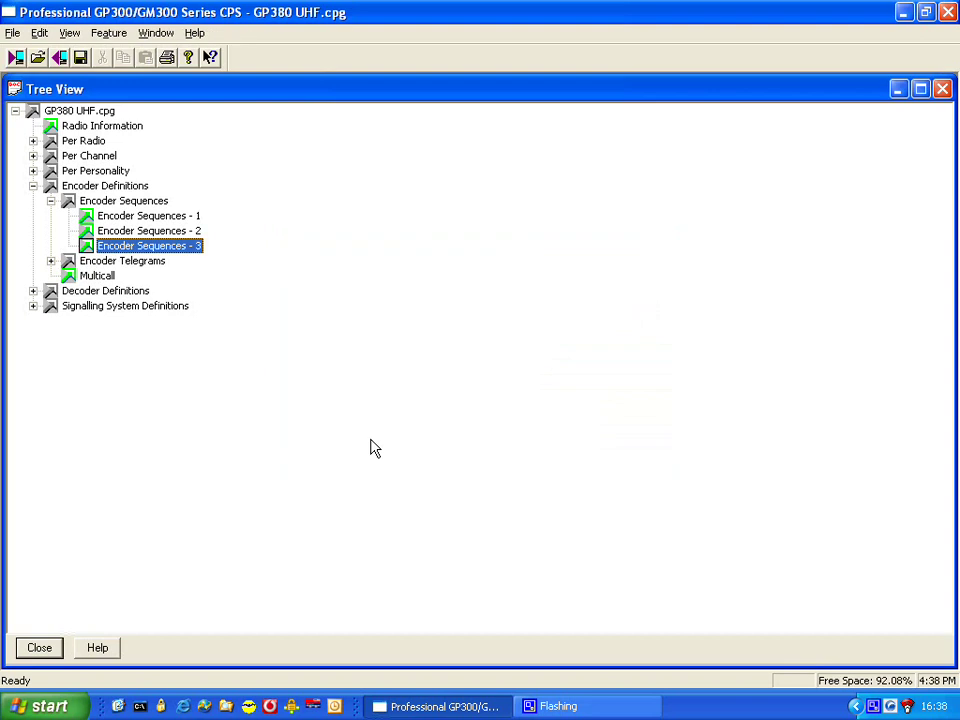
click(51, 261)
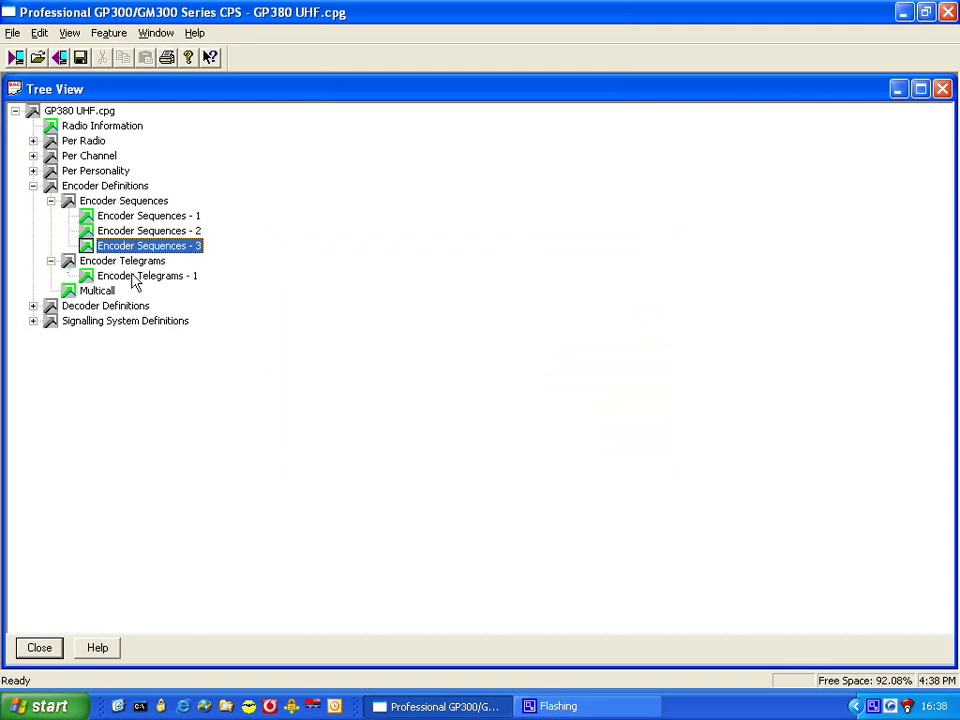
double_click(131, 277)
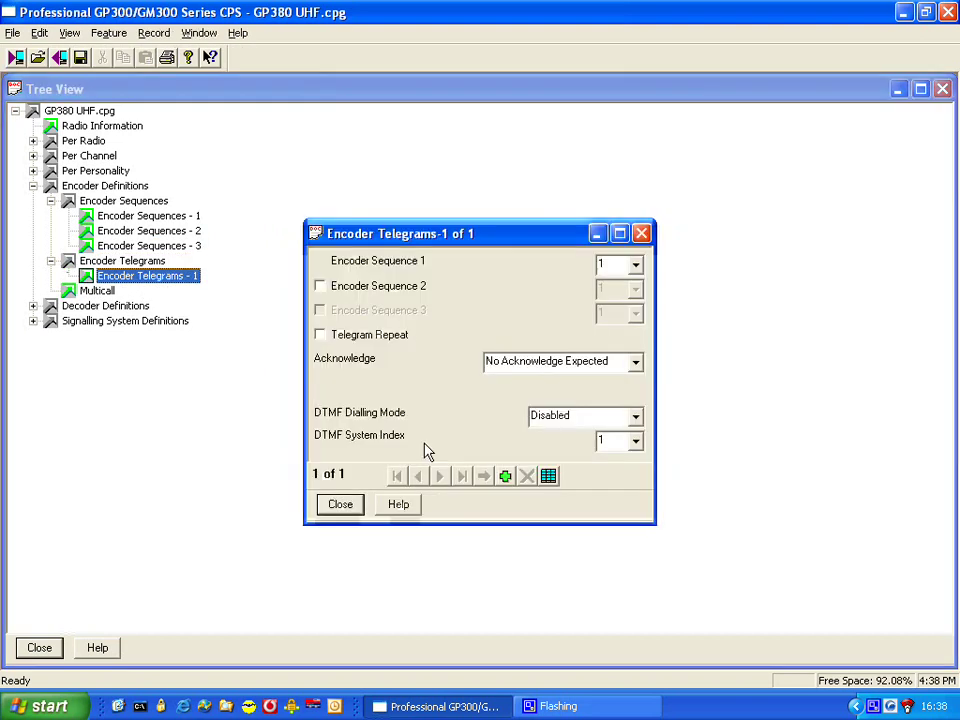
click(506, 477)
click(506, 477)
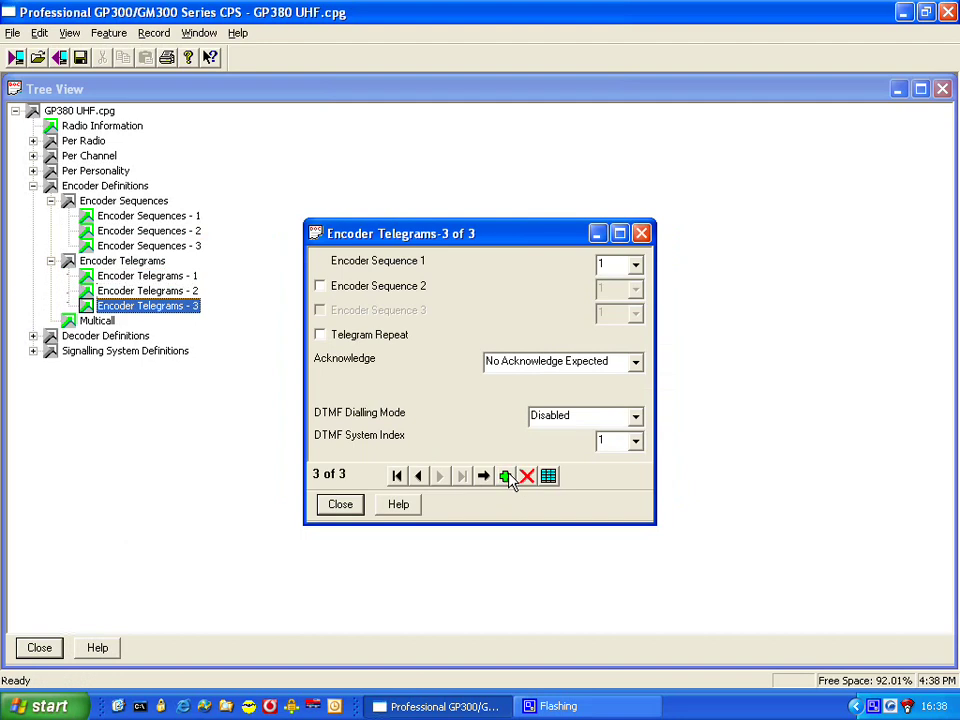
click(397, 476)
click(635, 362)
click(560, 386)
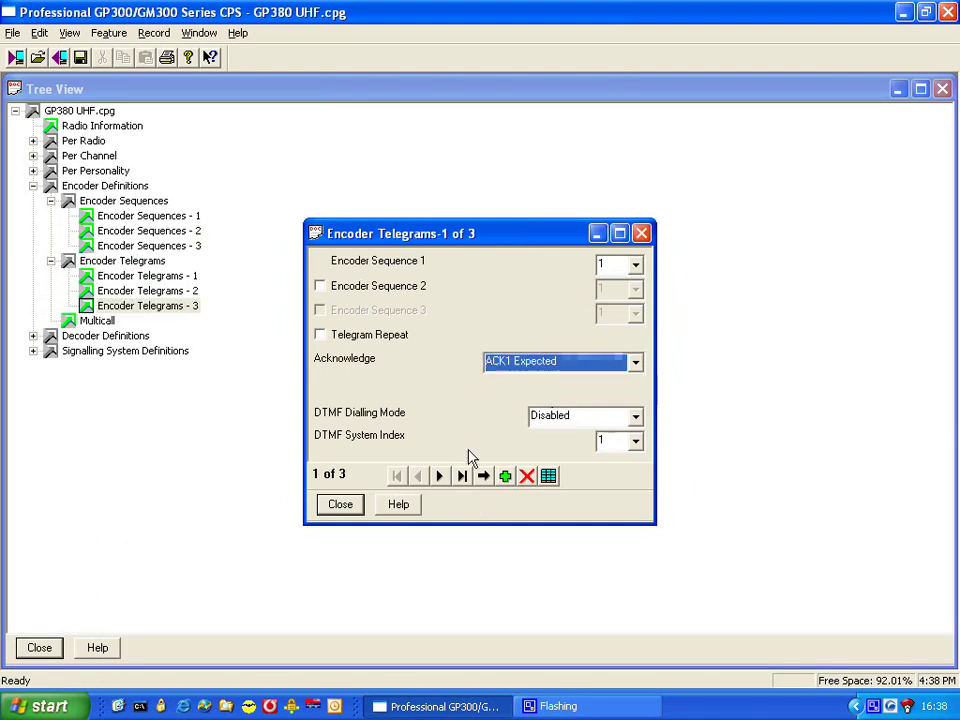
Set telegrams 2 and 3 to encoder sequences 2 and 3, each expecting ACK1
click(439, 477)
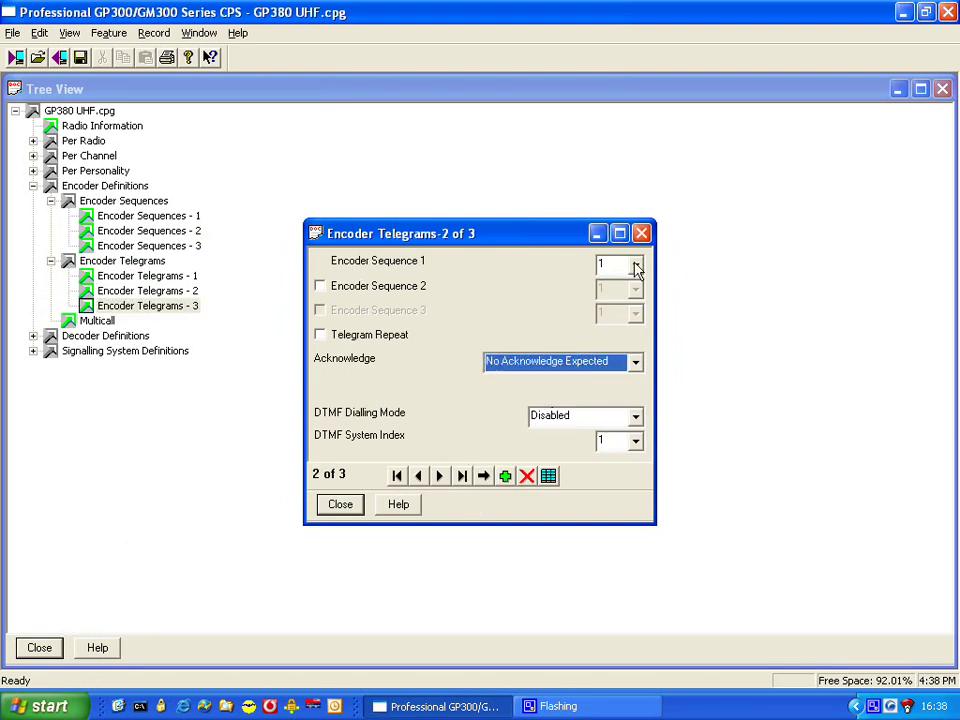
click(636, 266)
click(612, 303)
click(636, 362)
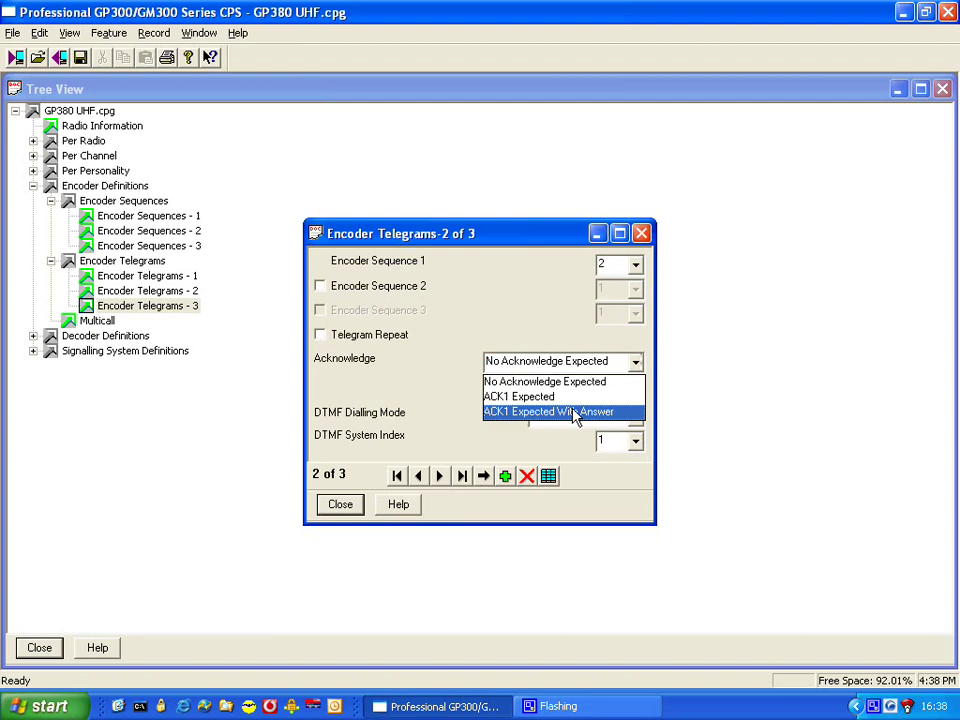
click(519, 396)
click(439, 476)
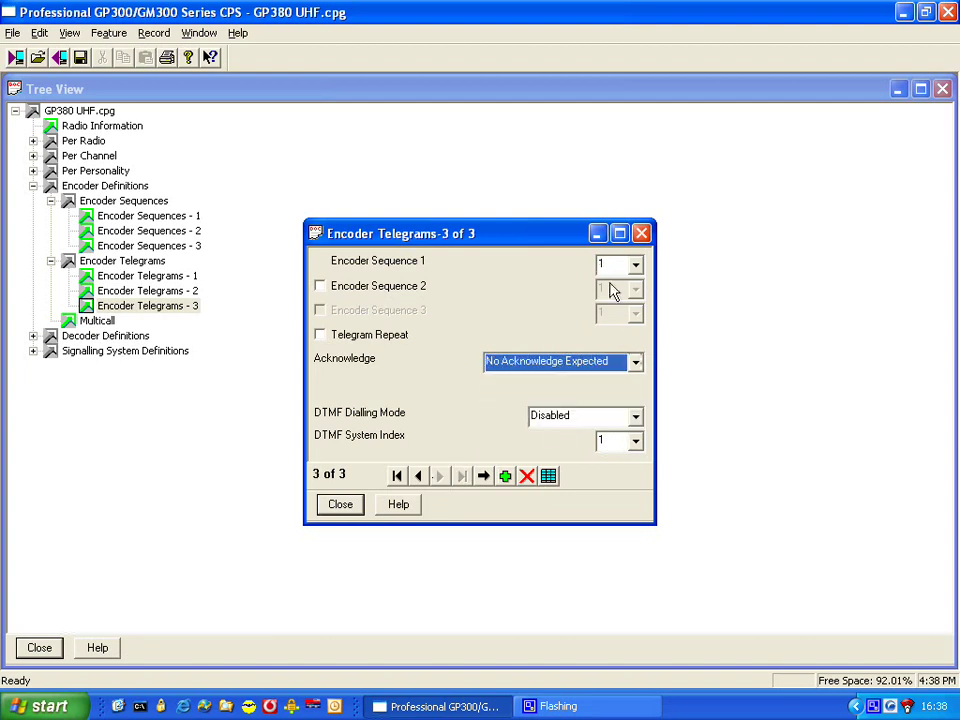
click(635, 265)
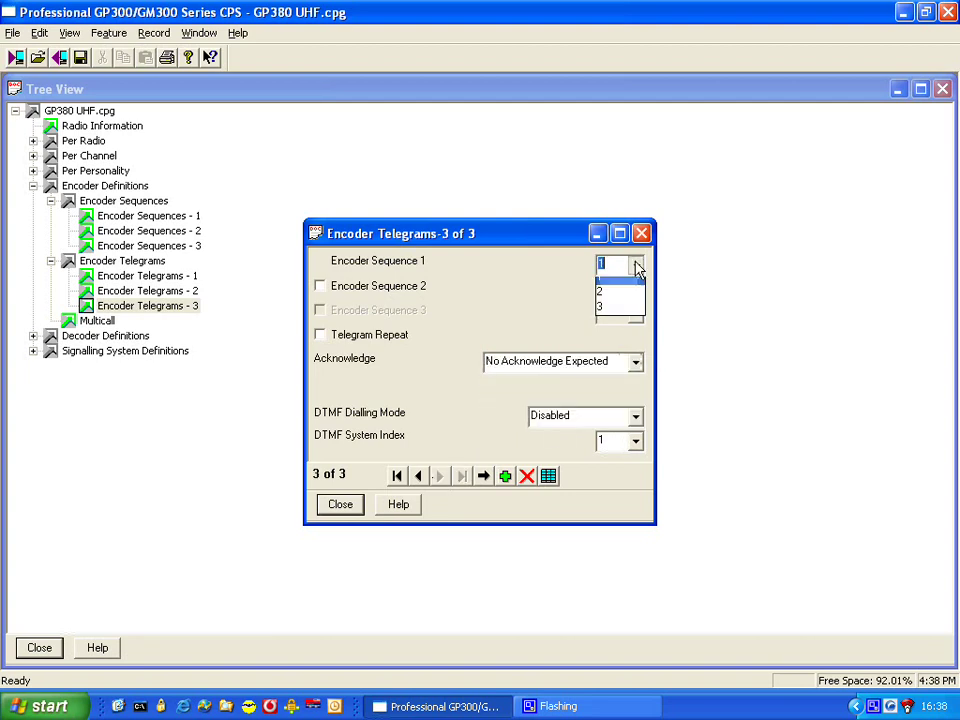
click(612, 314)
click(636, 362)
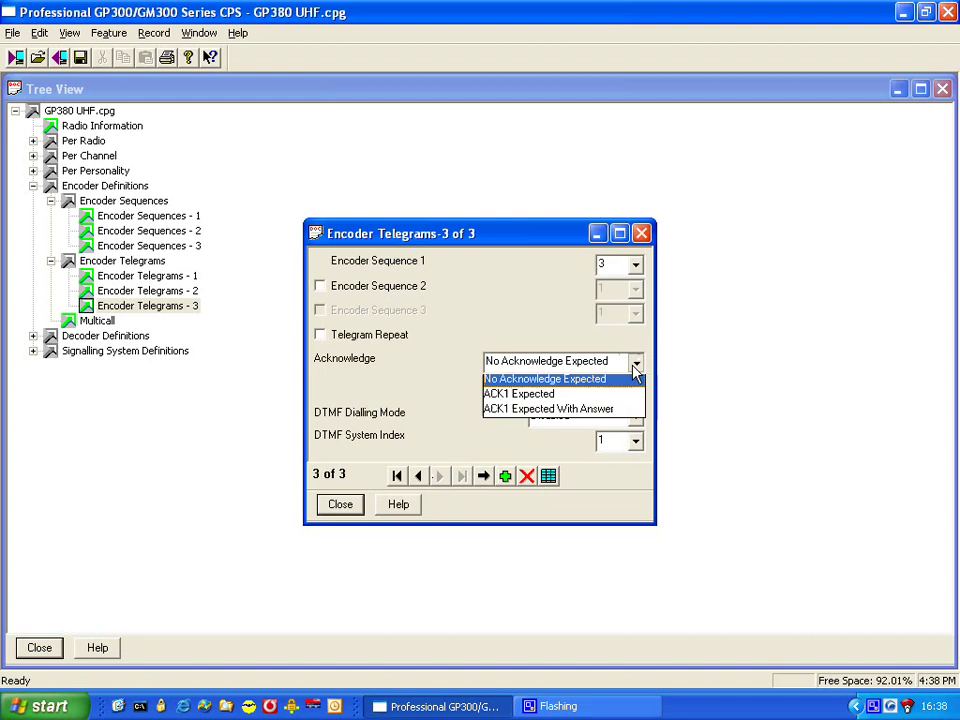
click(556, 399)
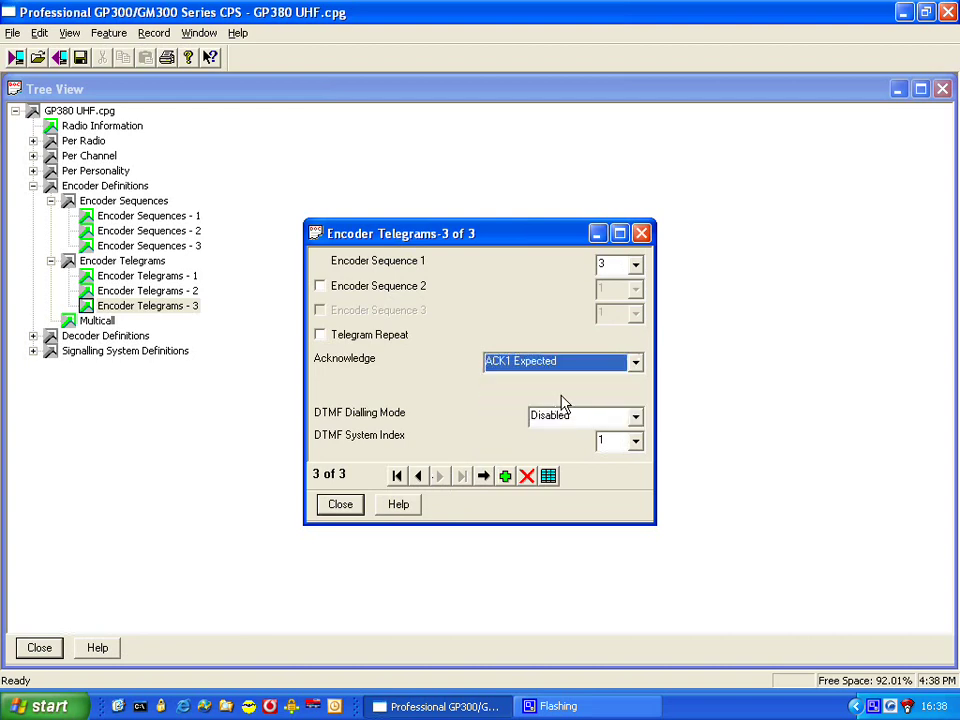
click(340, 506)
Add a second decoder definition; set decoder 1 to 01(a1a2a3a4) and decoder 2 to 000000
click(33, 336)
click(51, 351)
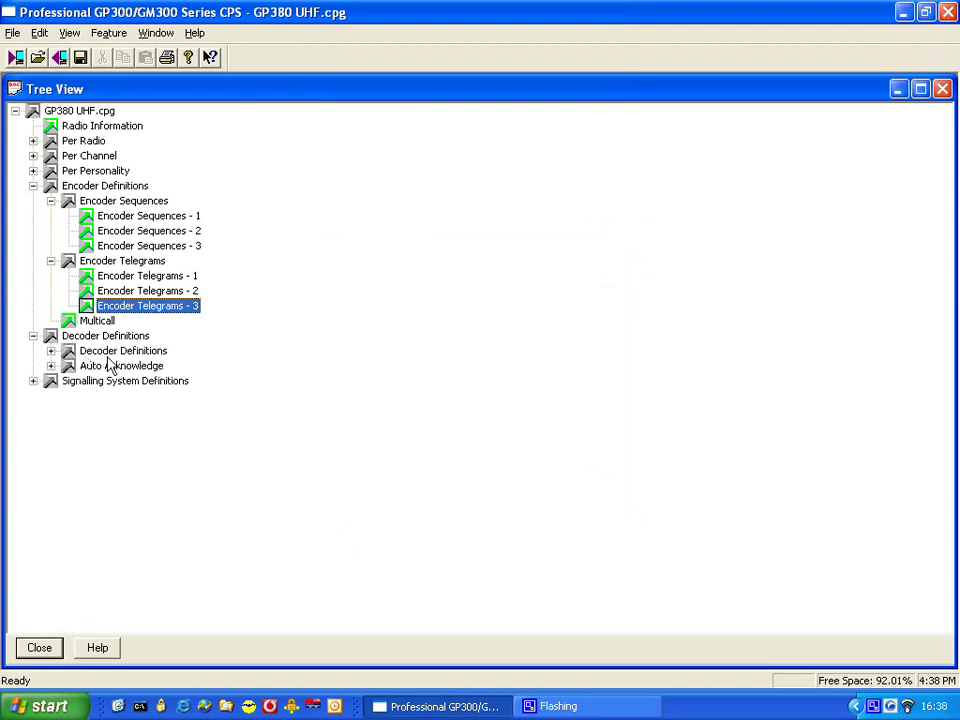
click(51, 351)
double_click(140, 370)
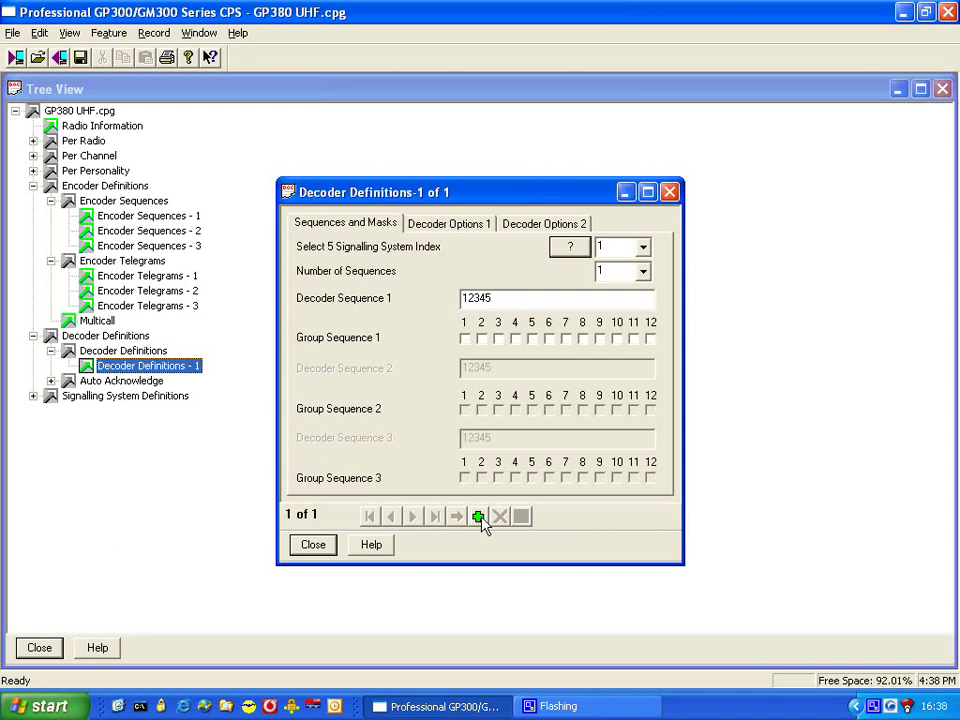
click(478, 516)
click(371, 516)
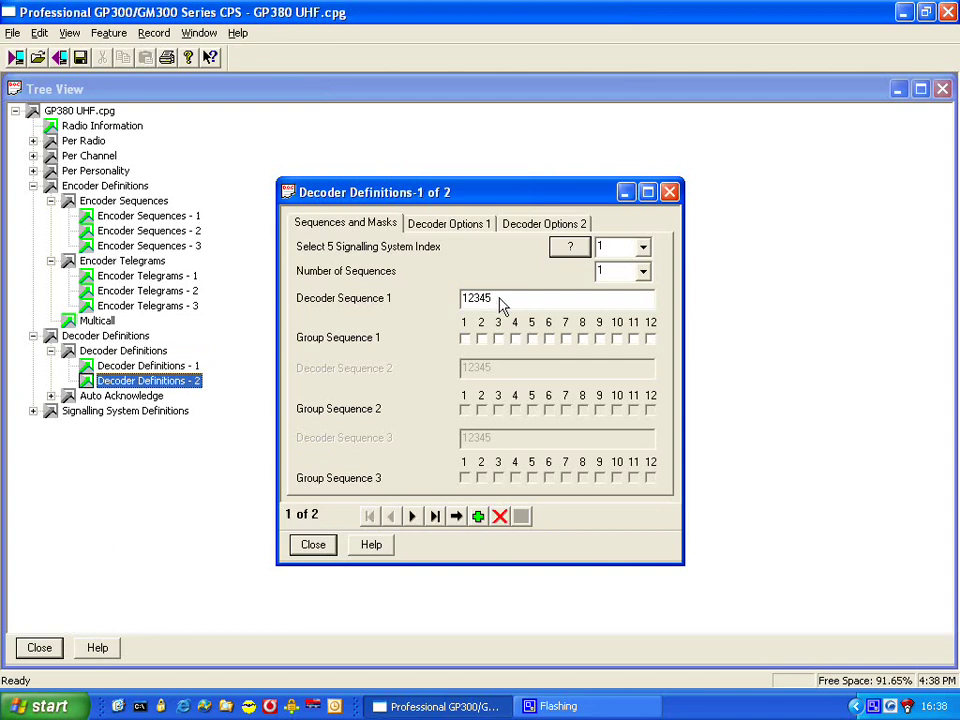
text(01)
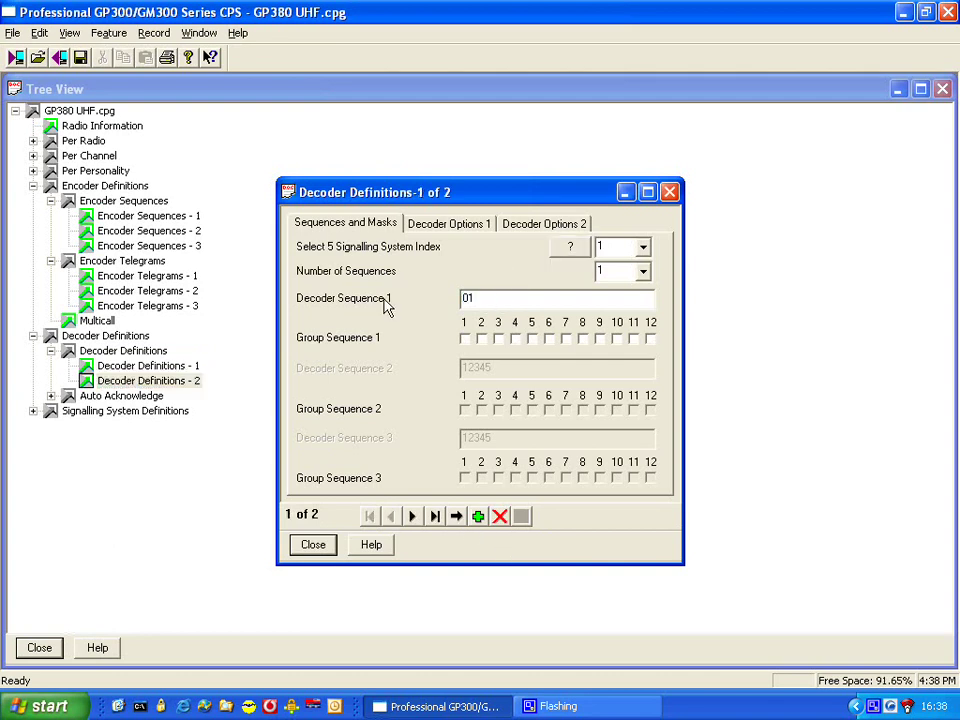
text((a1a2a3)
text(a4)
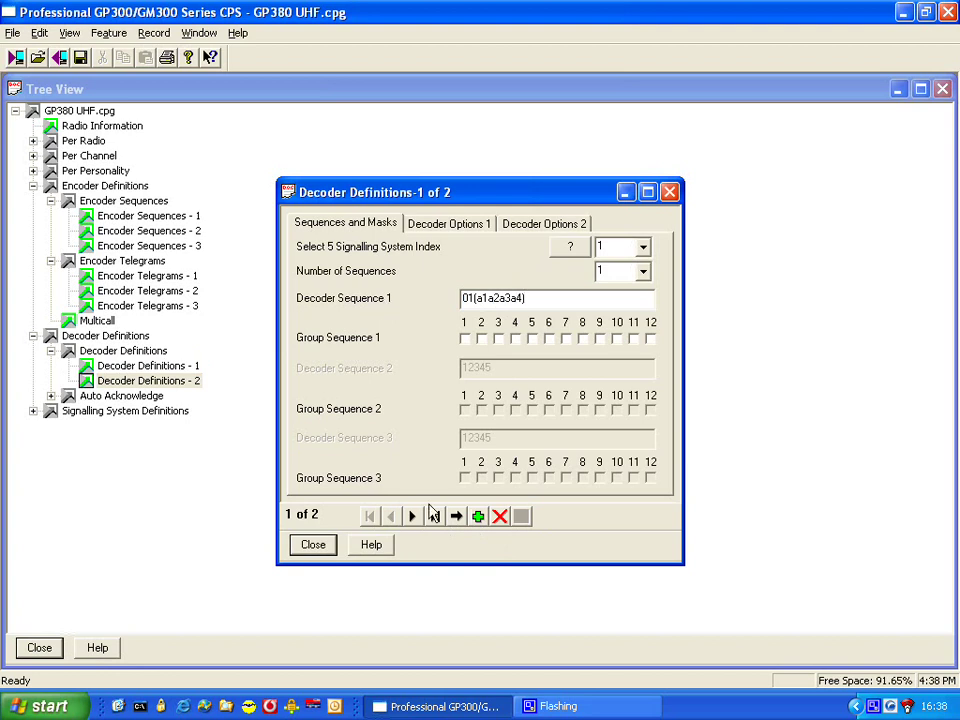
click(413, 515)
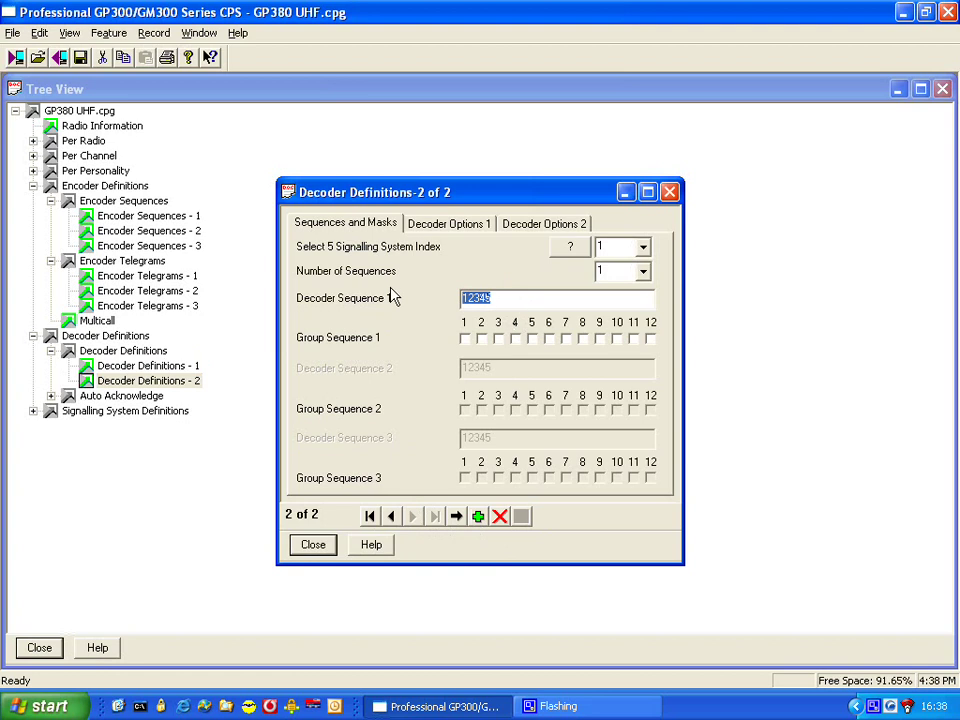
text(00000)
text(0)
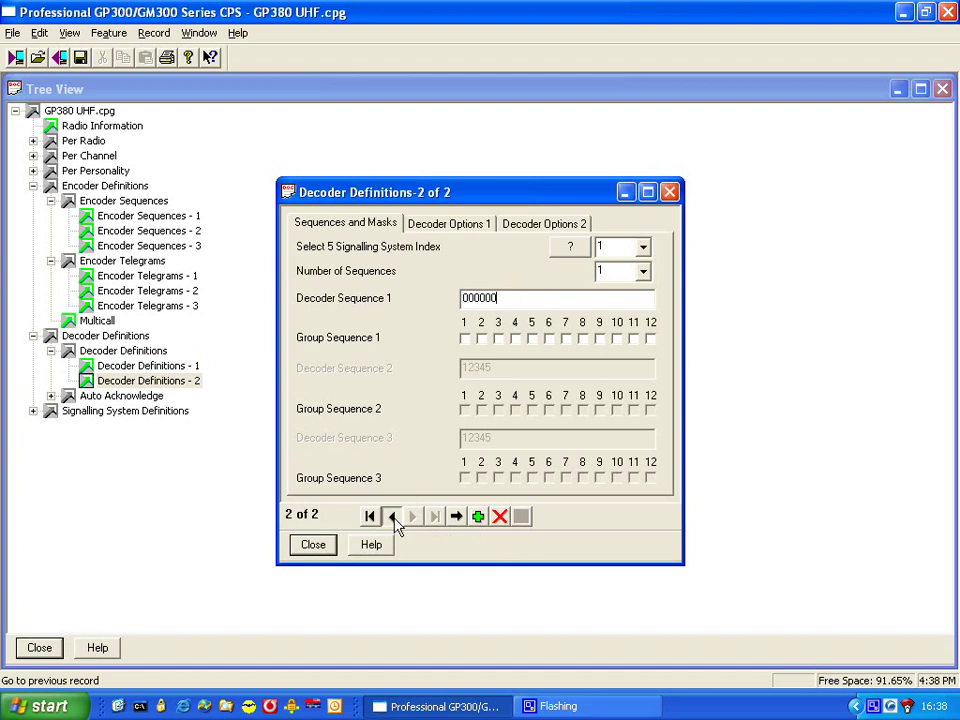
Turn off individual and group call alerts, set the LED and auto reset start options
click(391, 515)
click(440, 224)
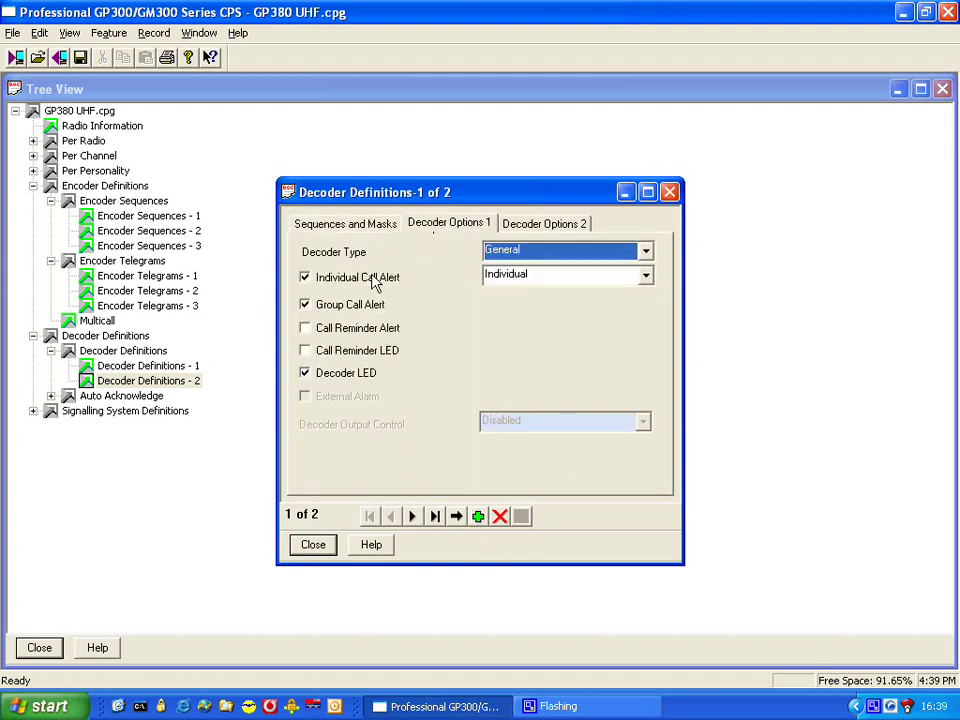
click(368, 279)
click(342, 306)
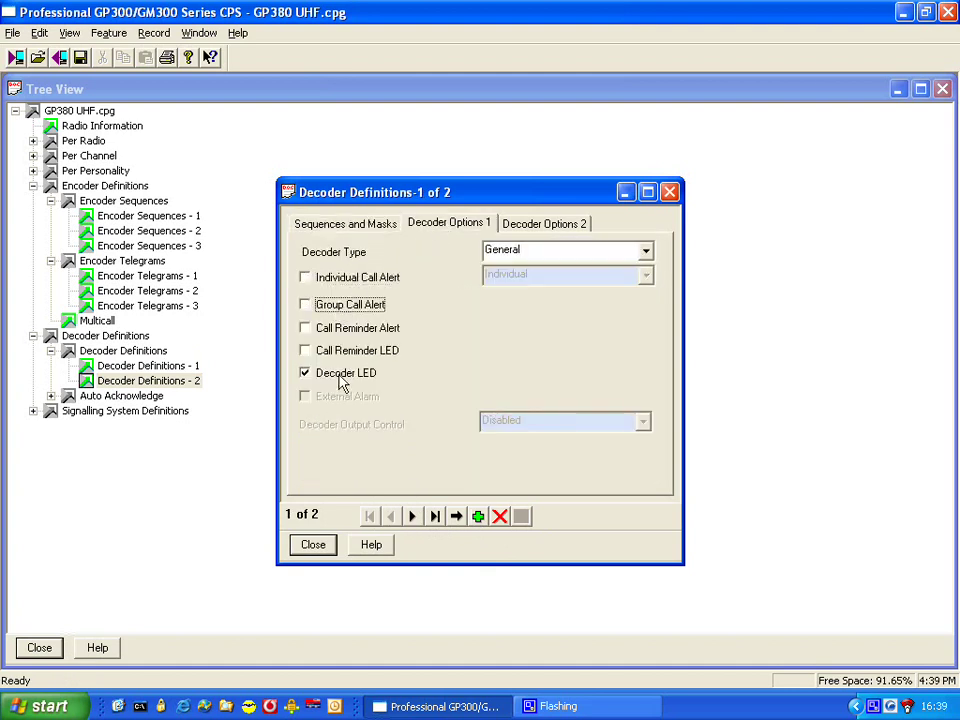
click(343, 375)
click(545, 223)
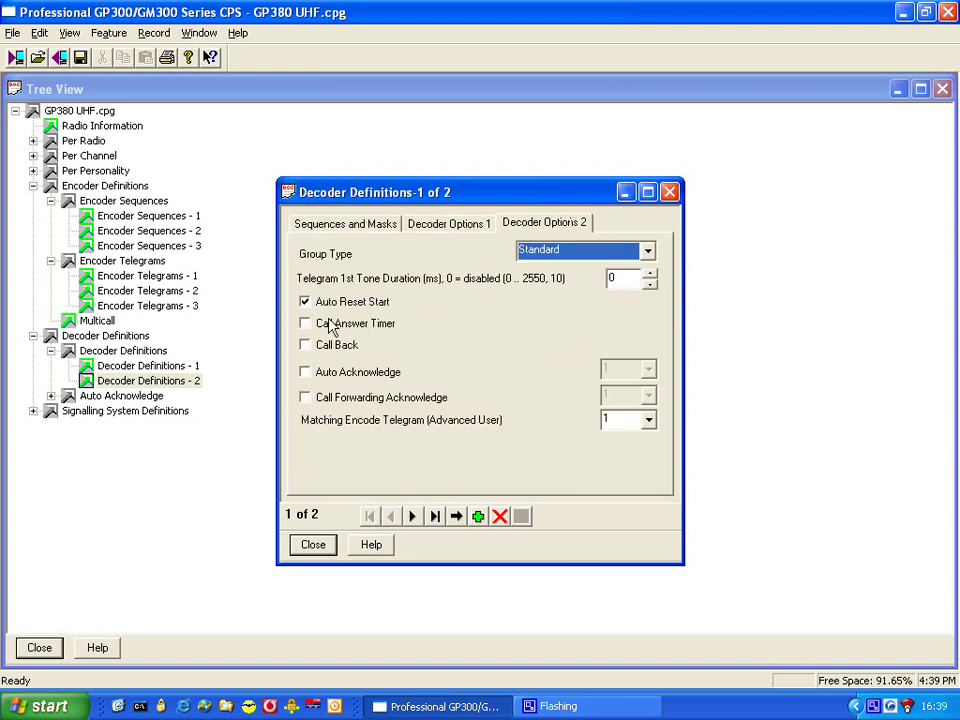
click(336, 306)
click(345, 223)
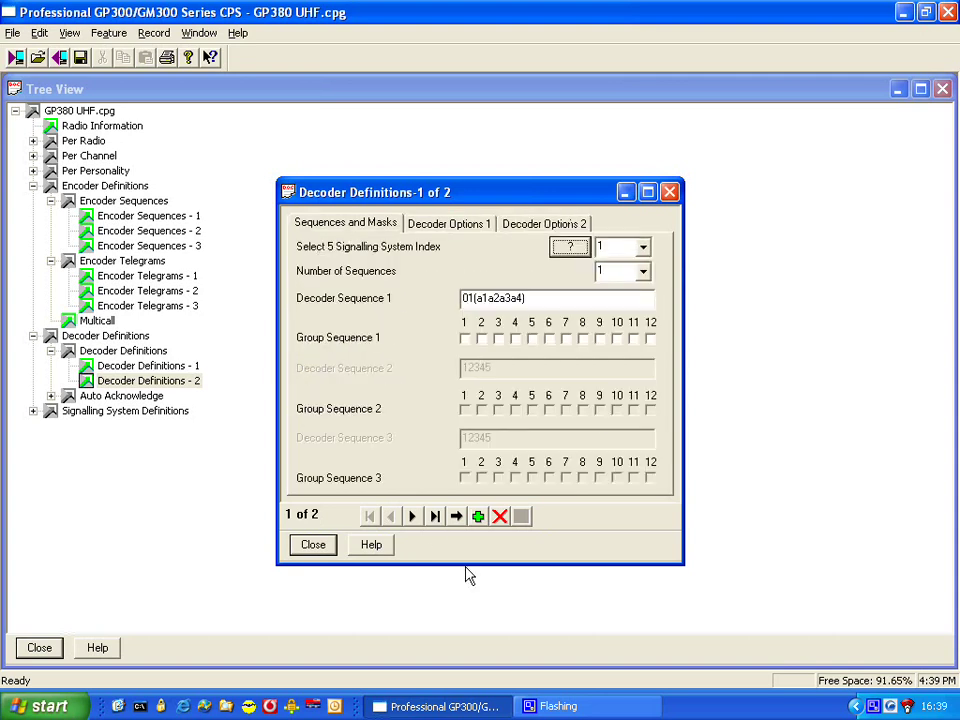
click(316, 546)
In personality 1's Select-5 encode settings, make Call 2 send telegram 2
click(314, 554)
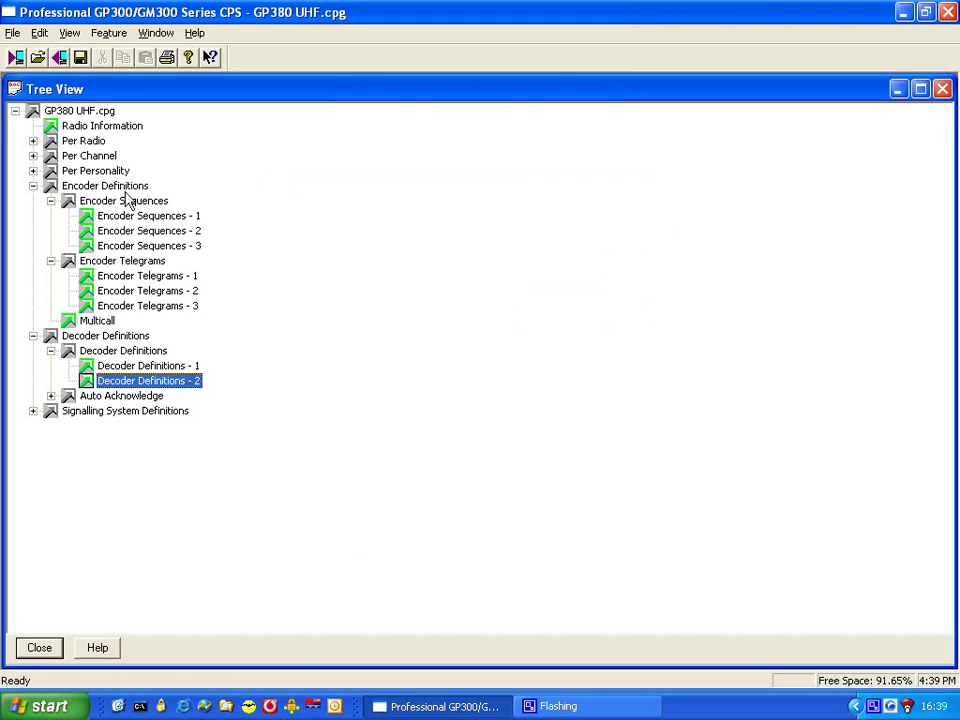
click(33, 171)
double_click(118, 186)
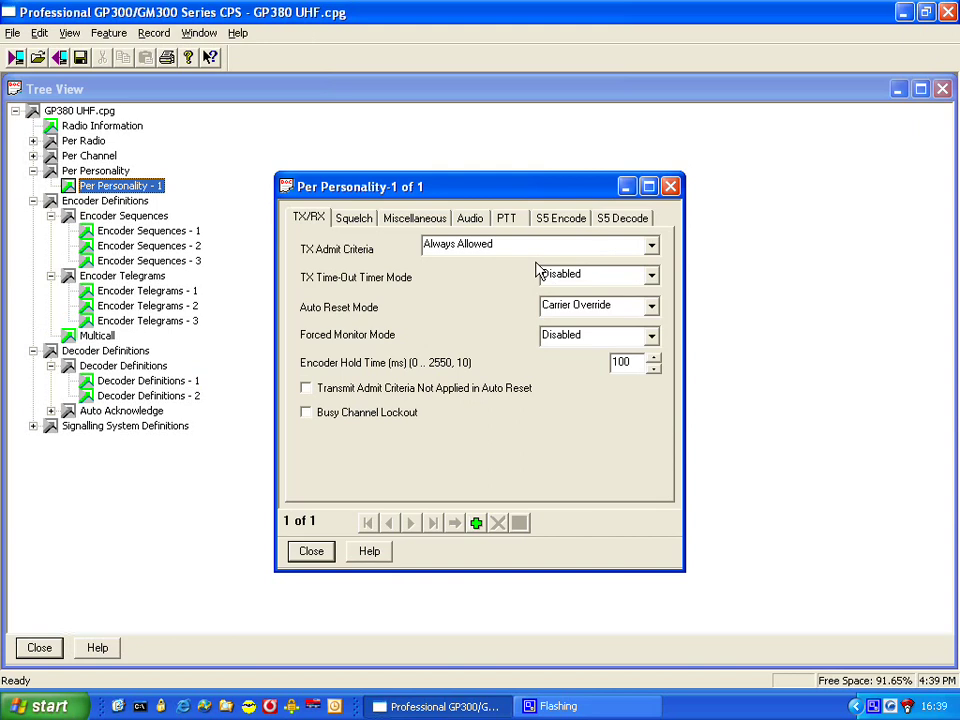
click(566, 223)
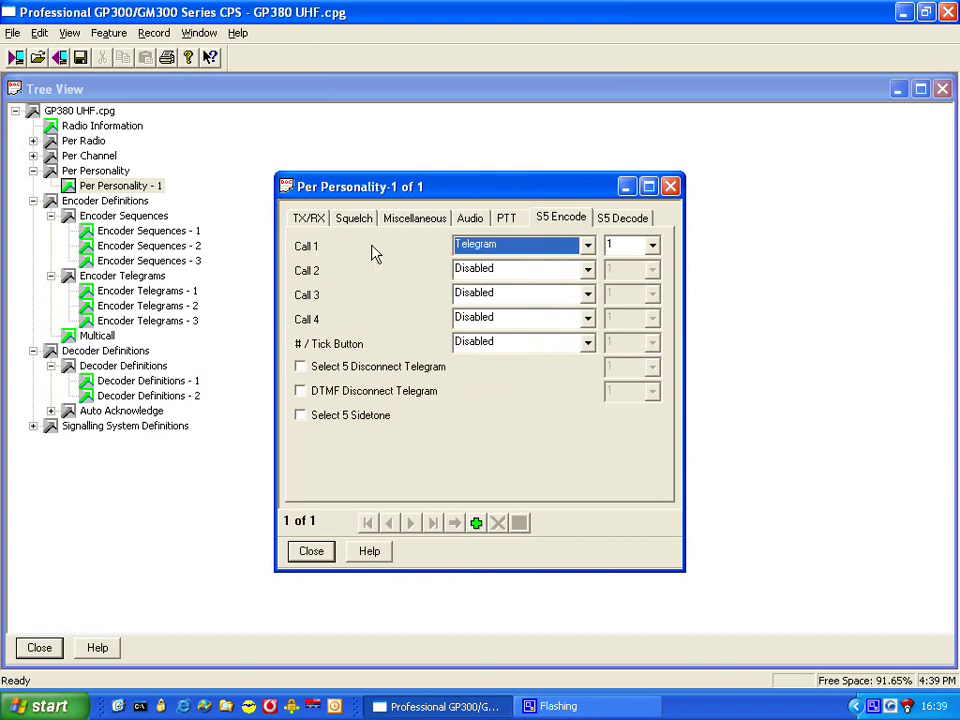
click(588, 270)
click(527, 308)
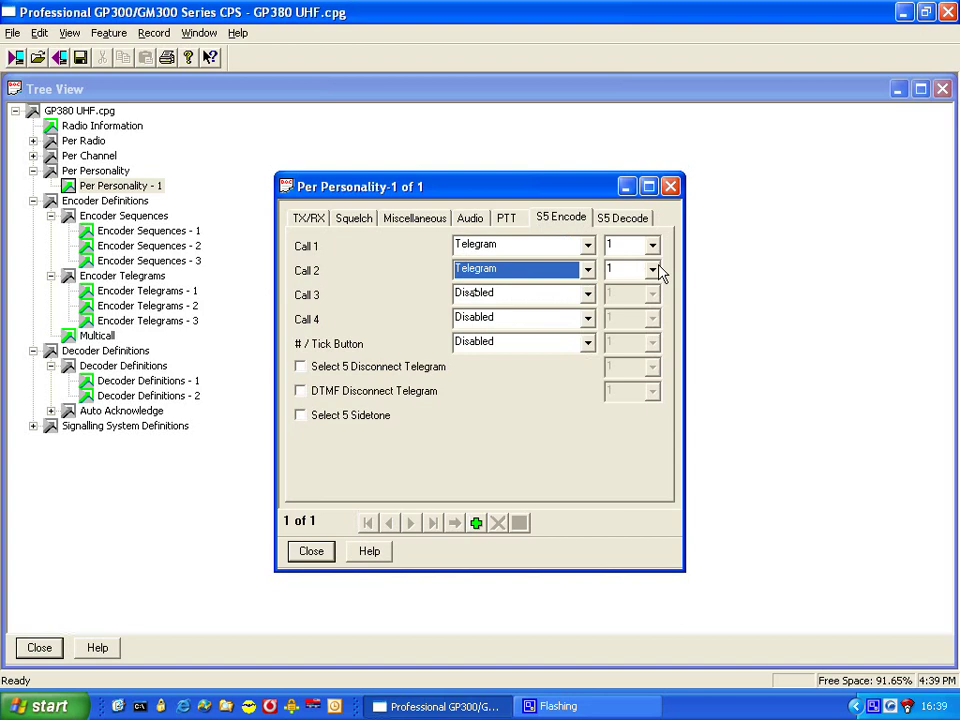
click(652, 270)
click(630, 300)
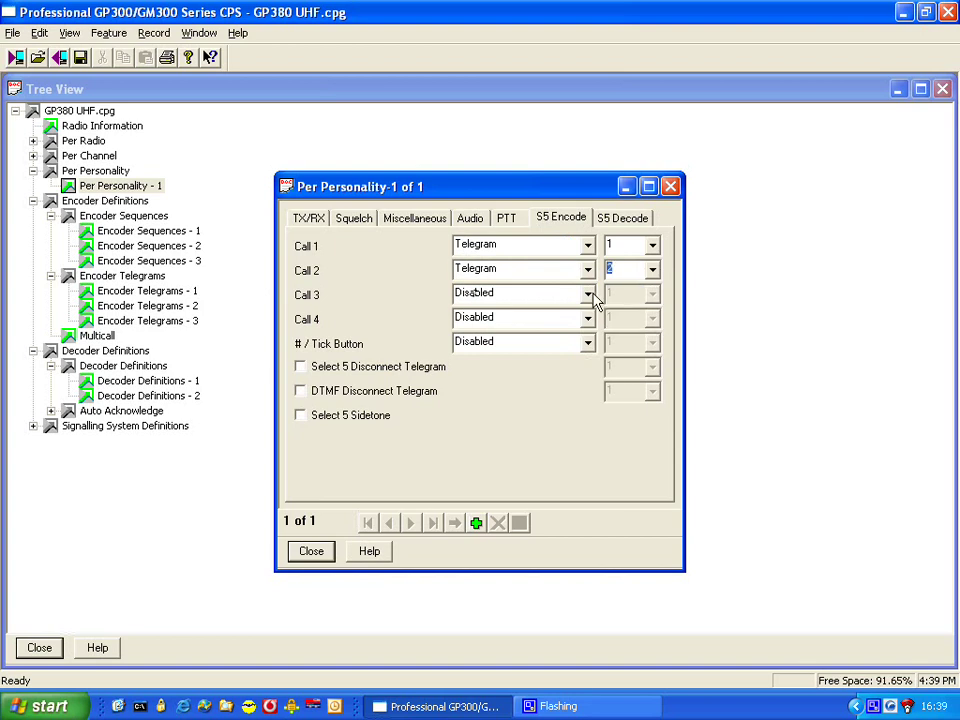
Make Call 3 send telegram 3 and enable Select-5 decoding of telegram 2
click(588, 294)
click(527, 307)
click(652, 294)
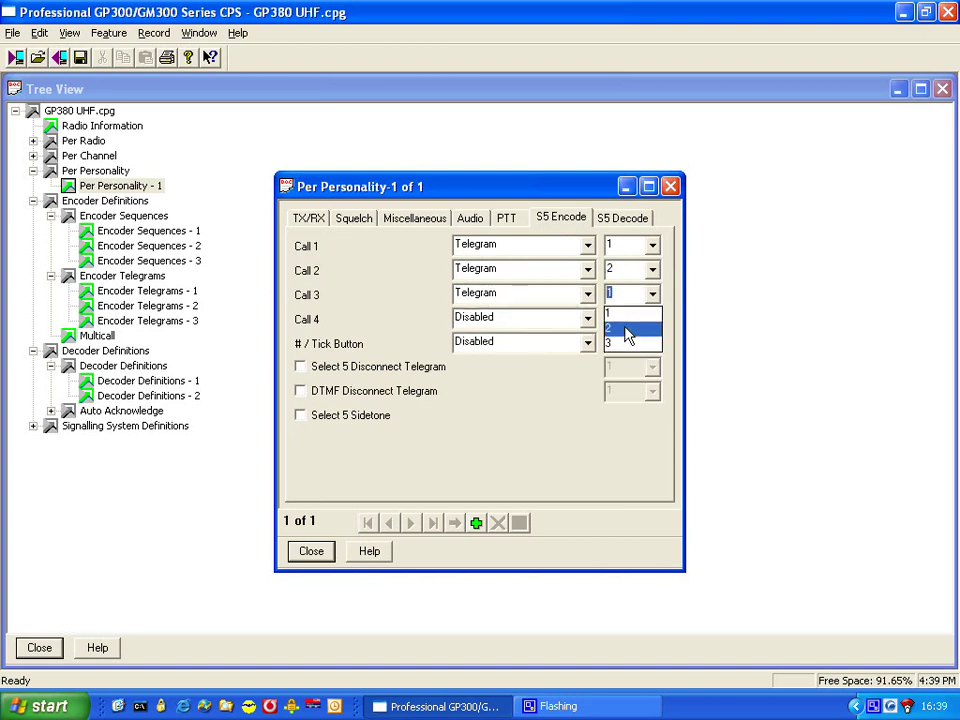
click(620, 333)
click(632, 218)
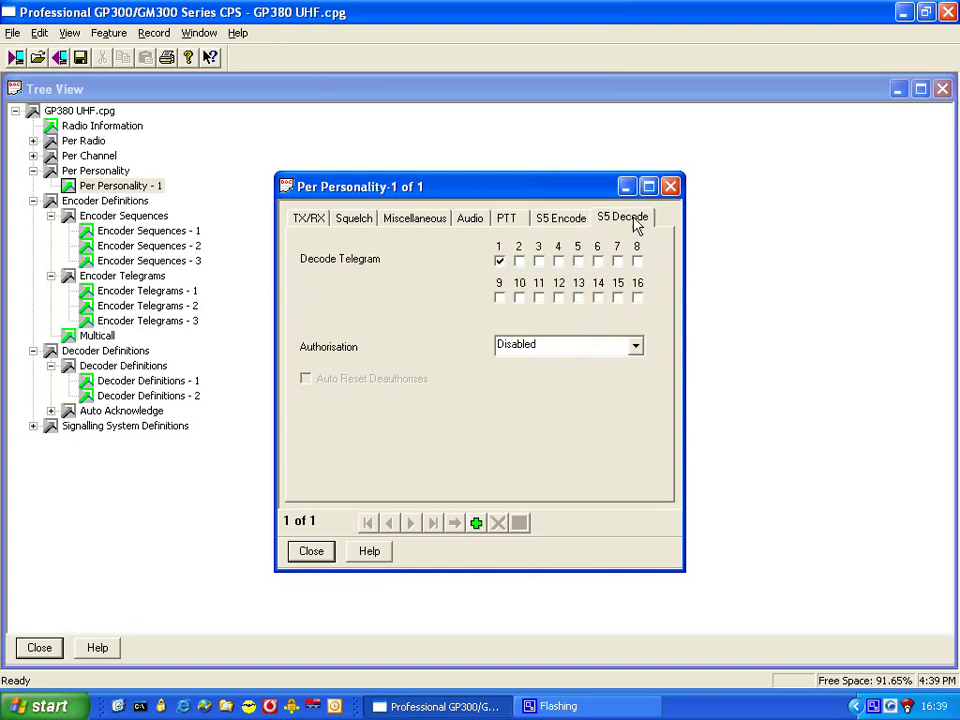
click(519, 262)
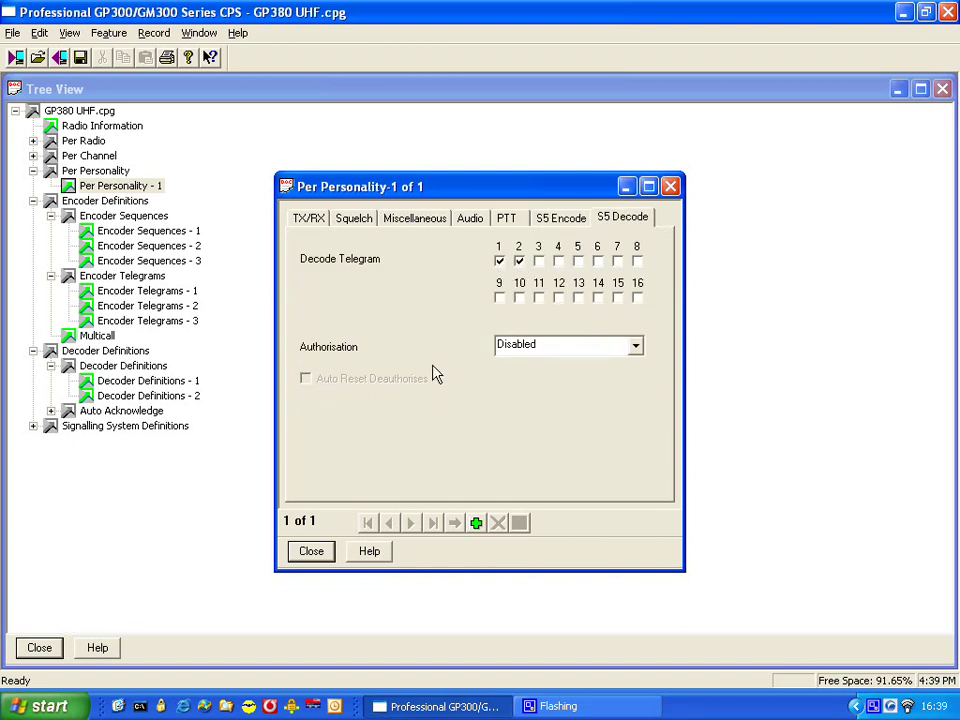
click(311, 551)
In Button Definition, assign Call 1, Call 2 and Call 3 to the second, third and fourth buttons
click(310, 551)
click(33, 141)
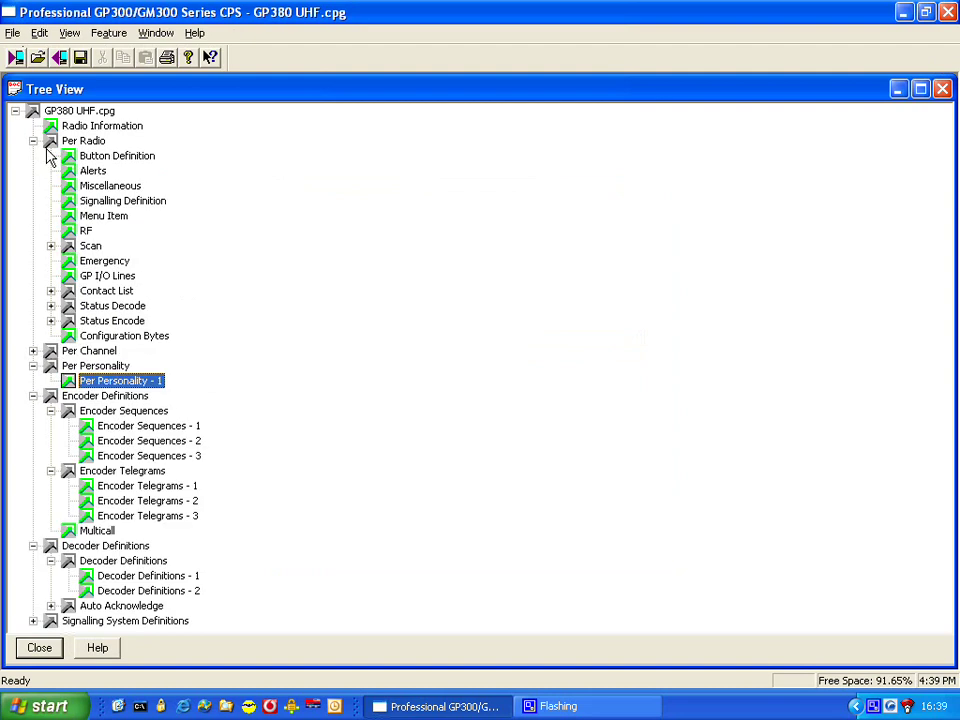
double_click(117, 156)
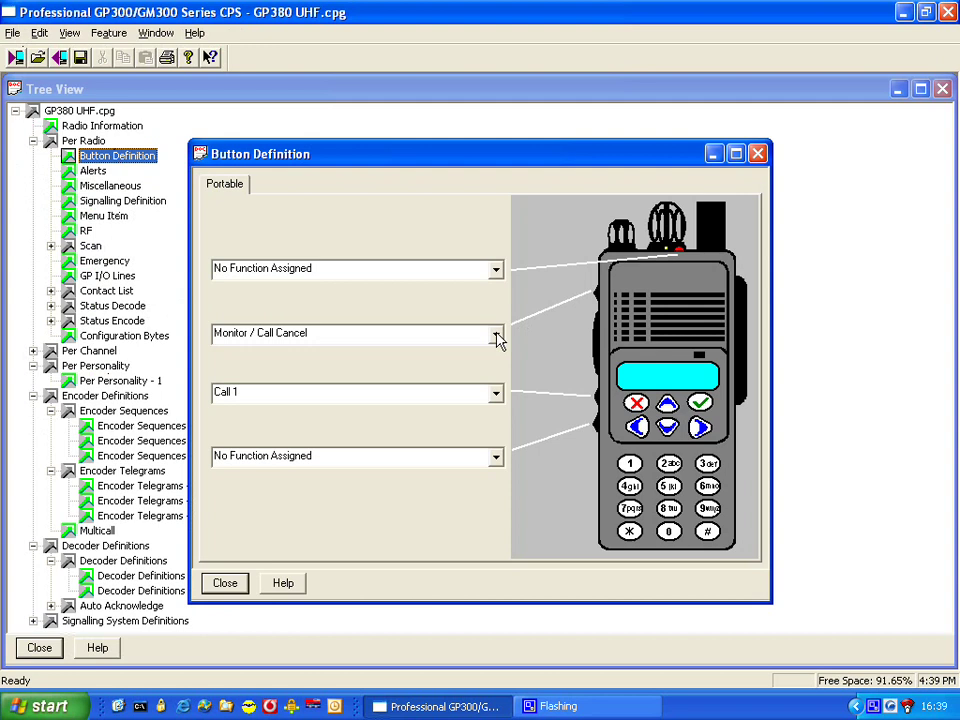
click(494, 336)
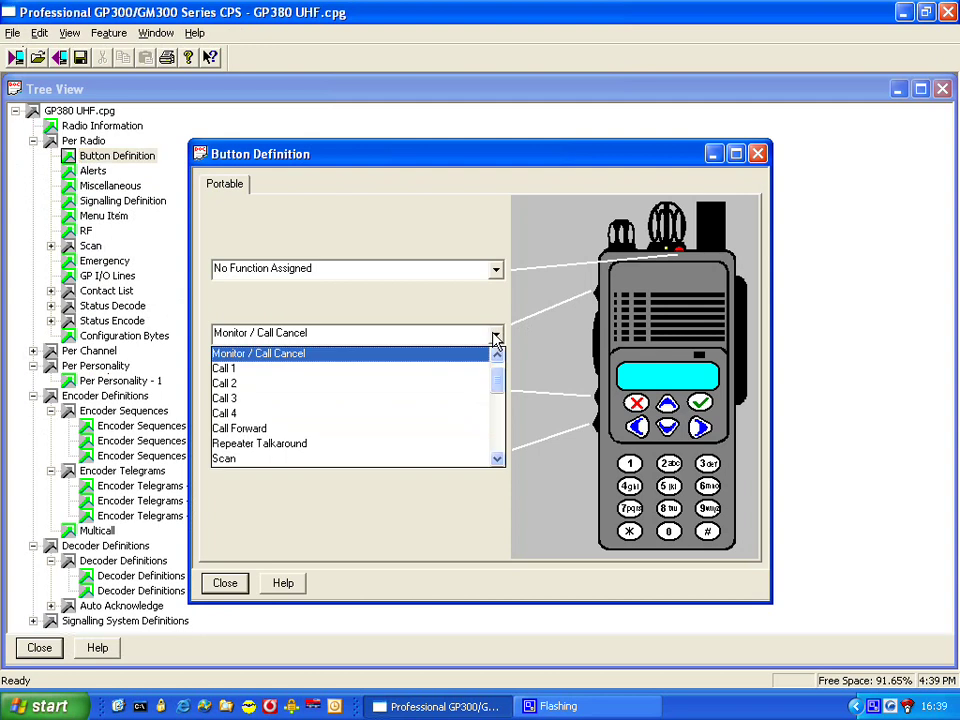
click(325, 370)
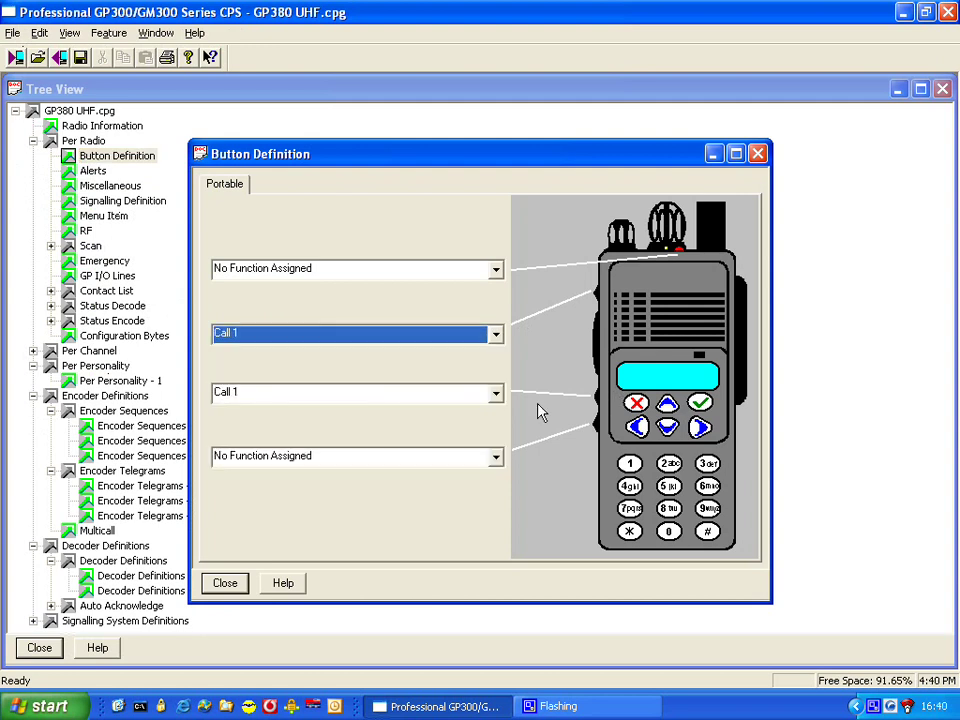
click(496, 396)
click(400, 427)
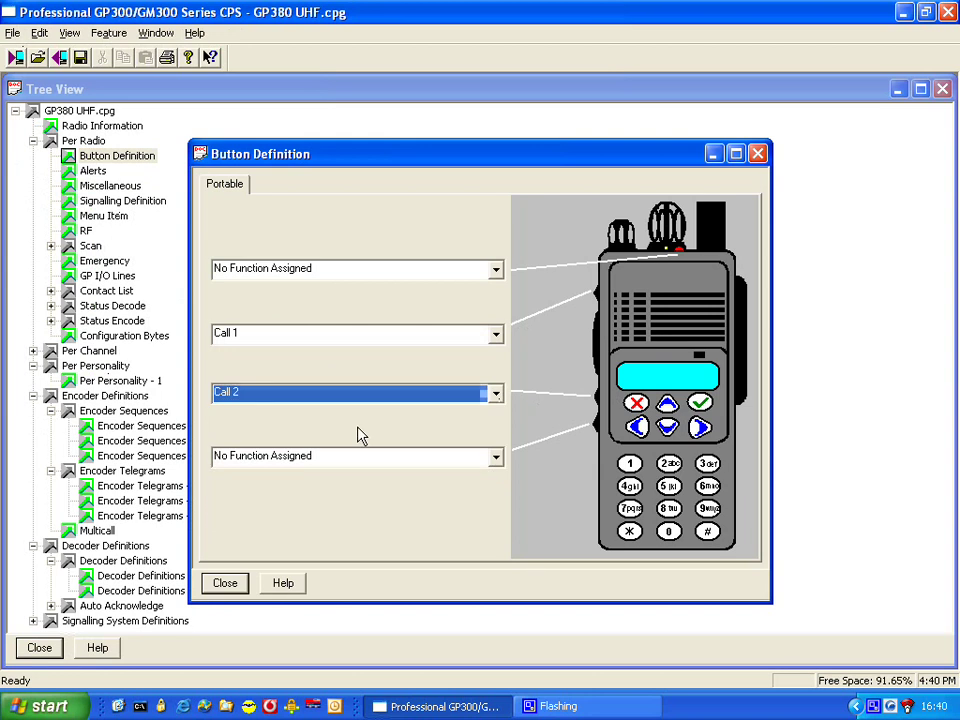
click(497, 457)
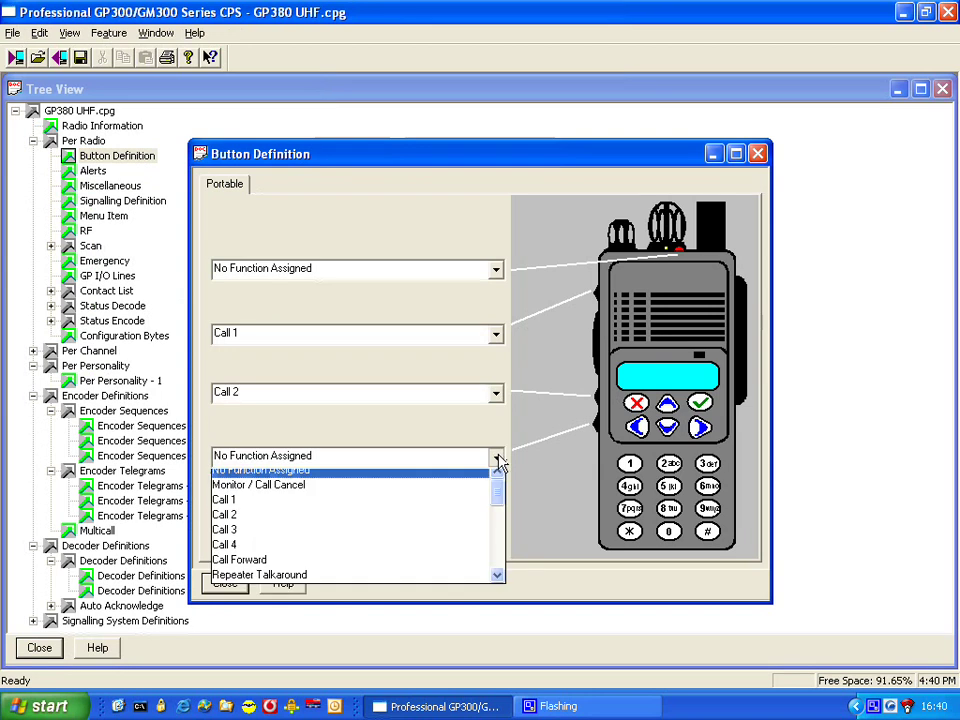
click(279, 538)
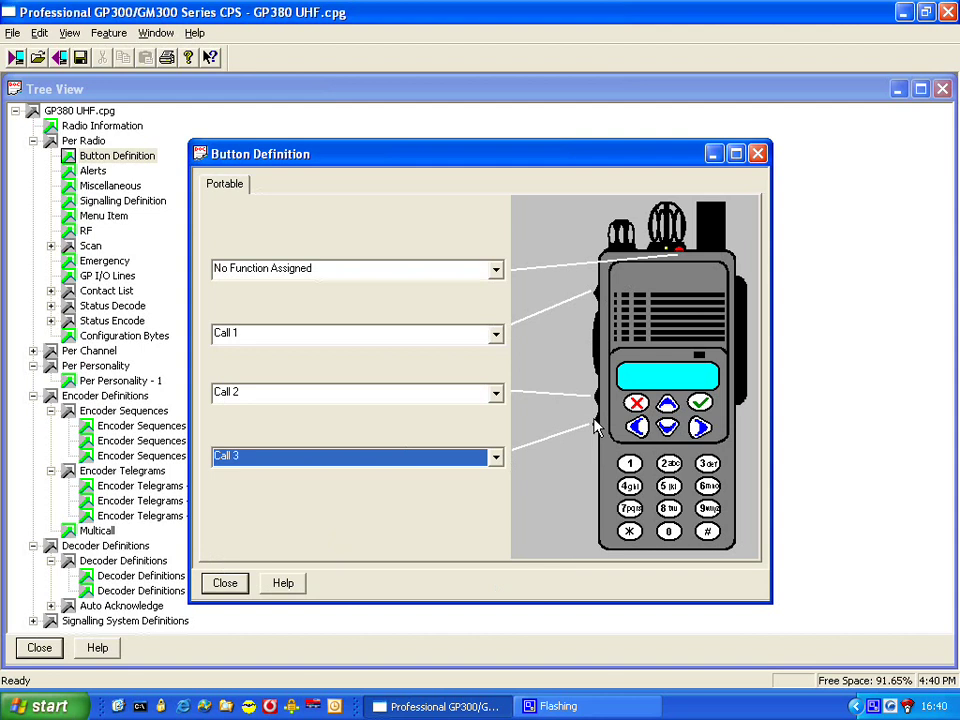
click(236, 590)
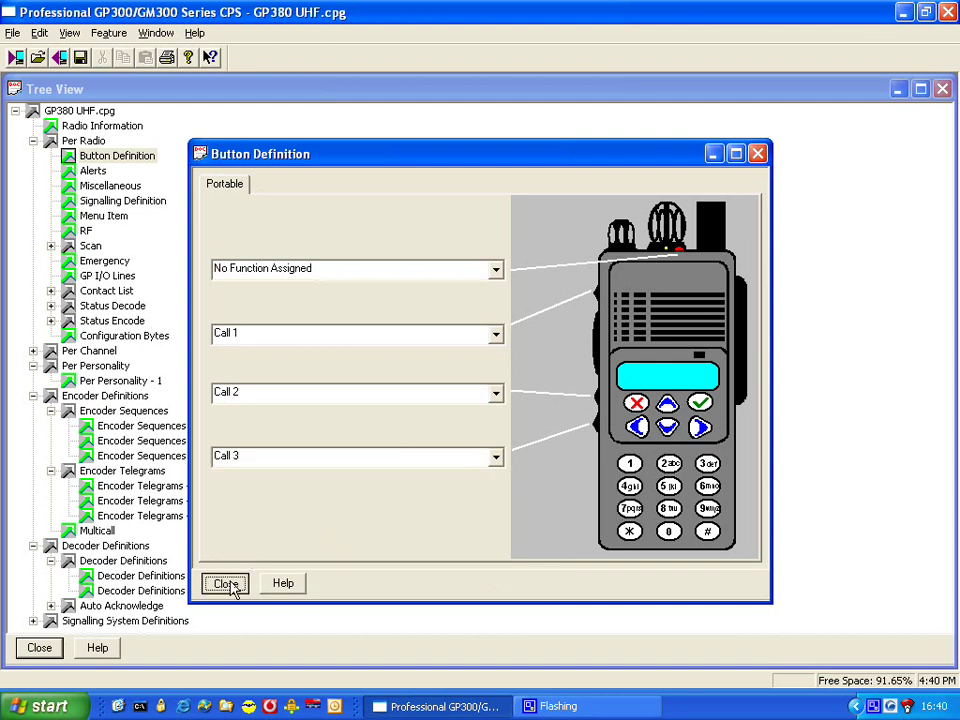
Tick Contact List in the Menu Item settings and close them
double_click(124, 222)
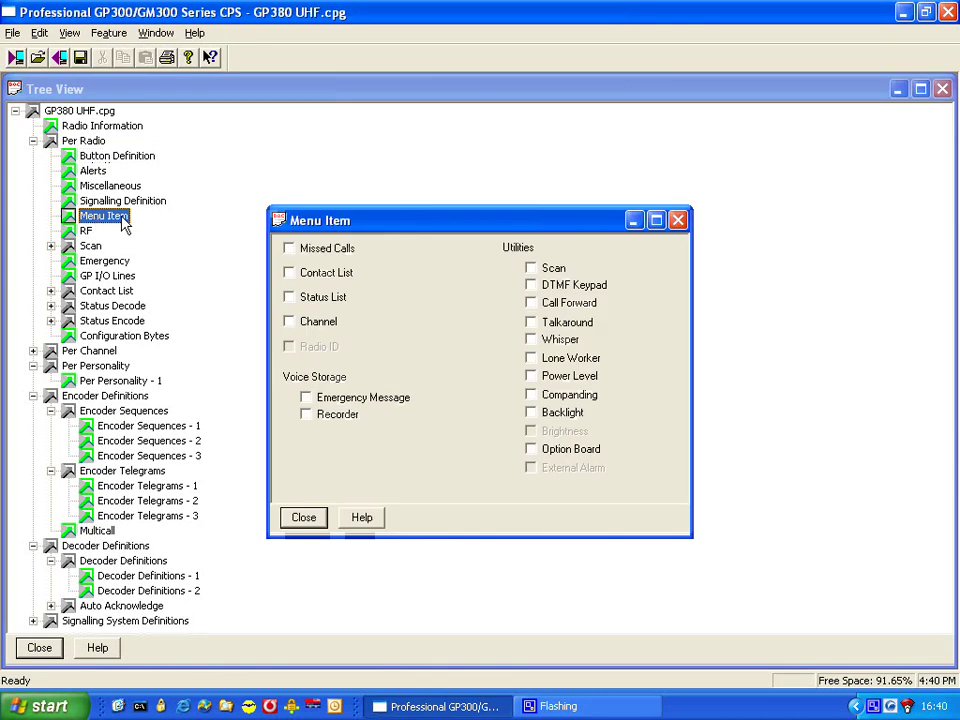
click(306, 276)
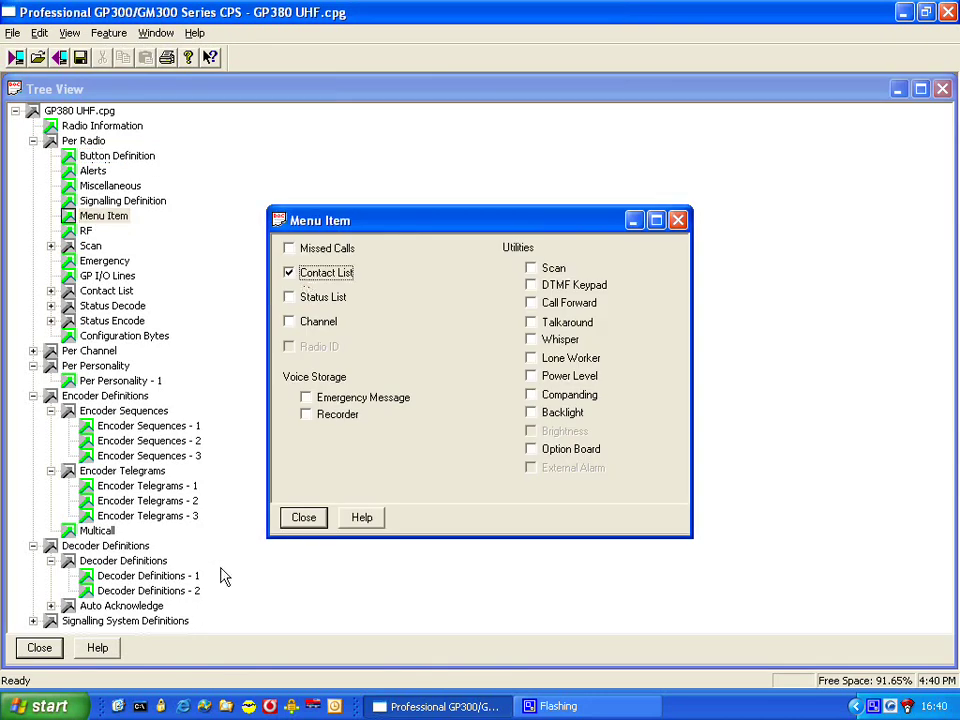
click(304, 520)
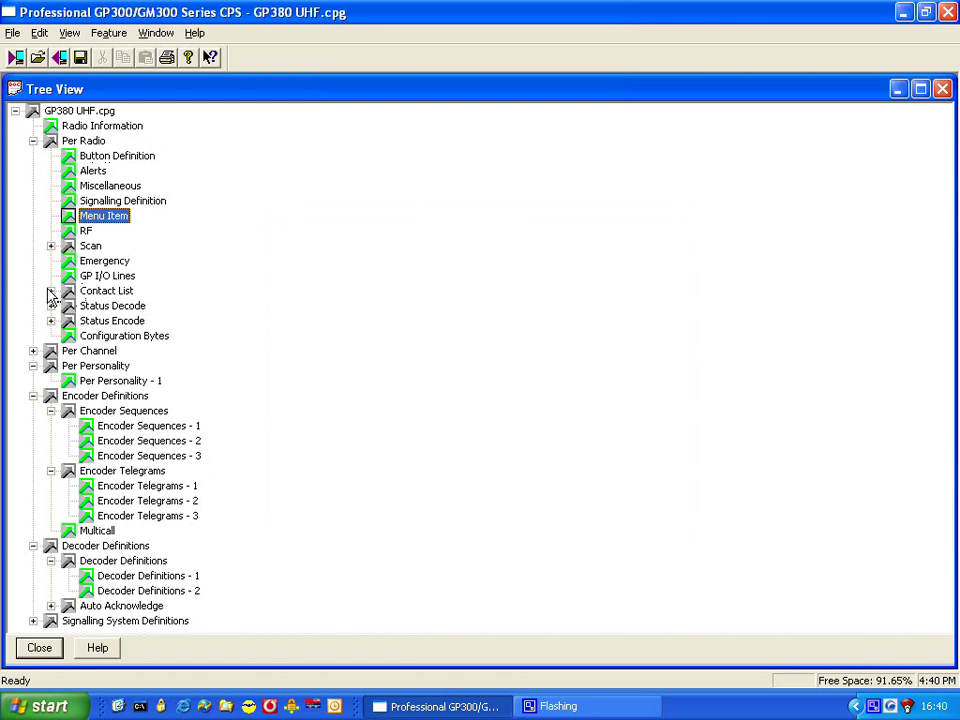
Import Contact List.txt from the Desktop as the radio's contact list
click(13, 32)
mouse_move(33, 173)
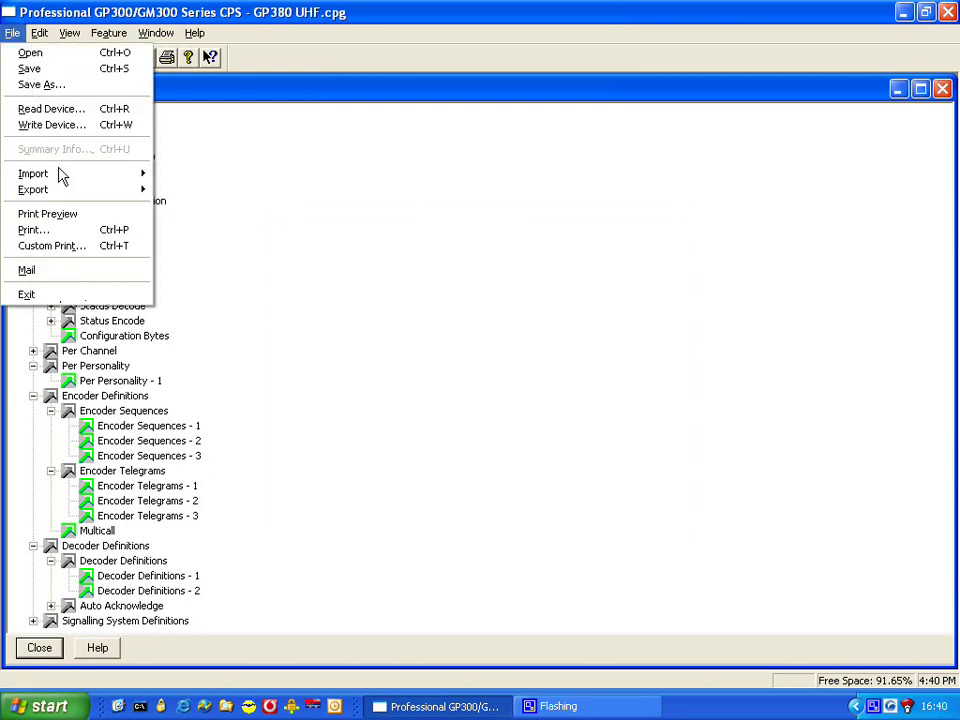
click(243, 197)
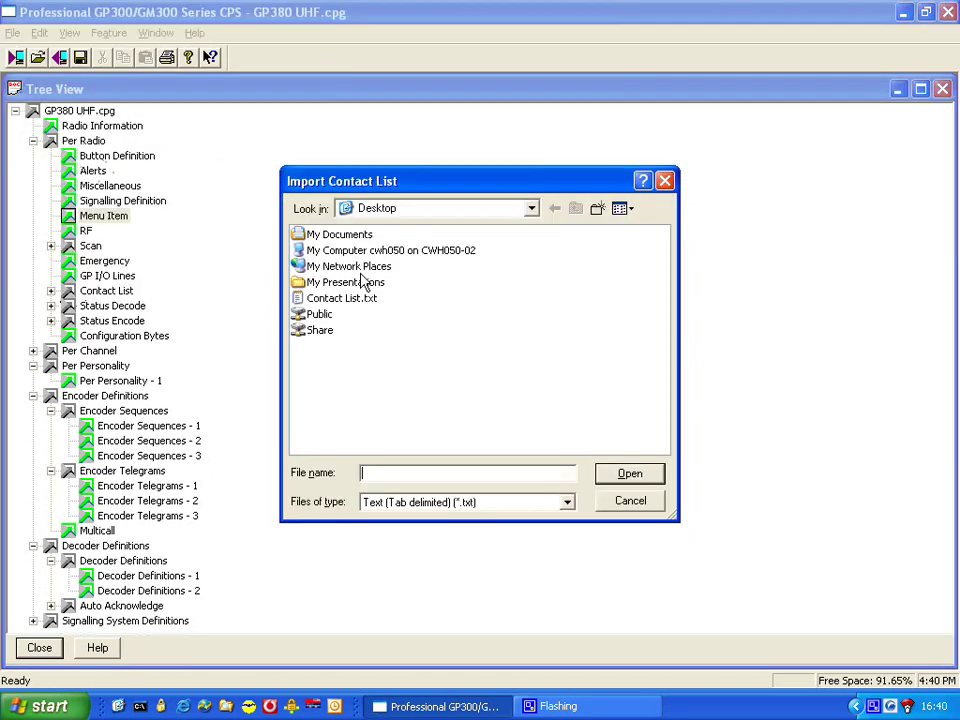
double_click(344, 300)
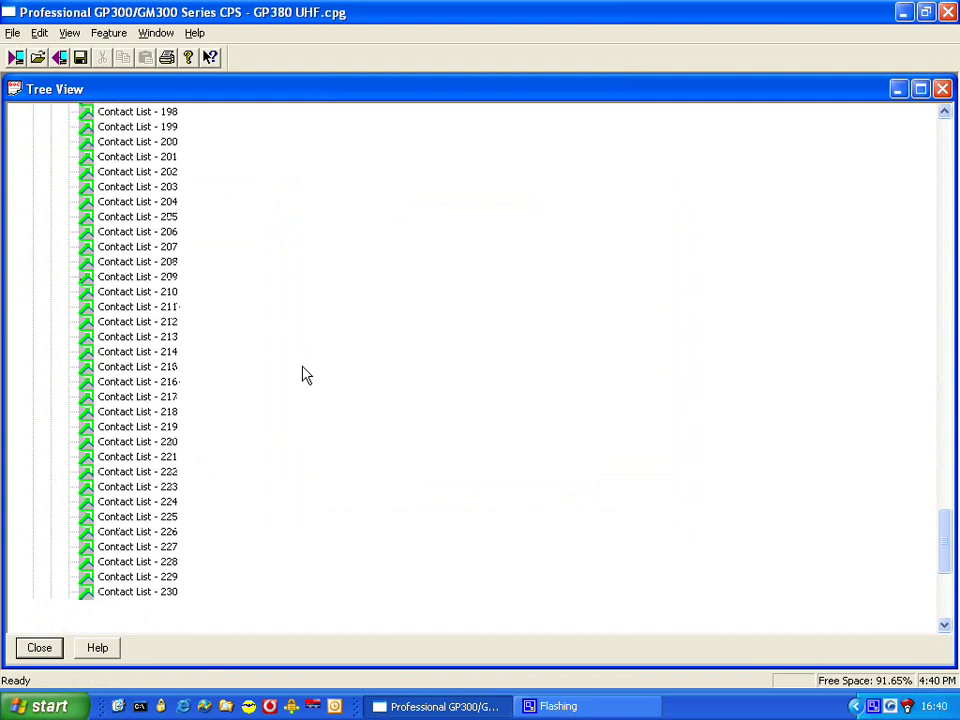
click(500, 384)
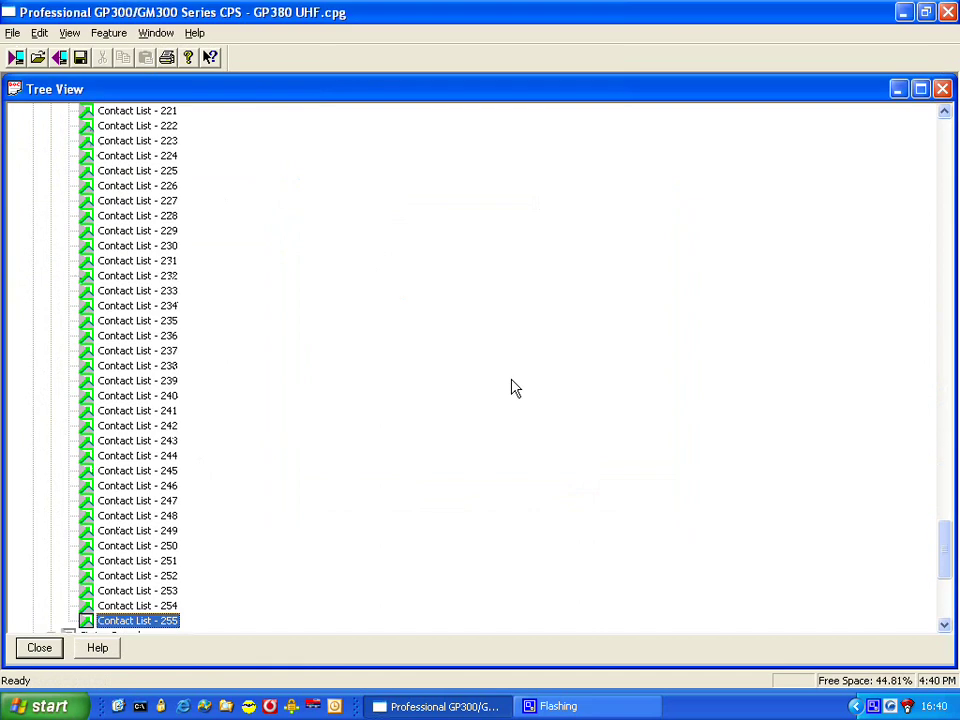
Scroll back up the imported contacts, then collapse the Contact List and Per Radio branches
scroll(511, 387, up, 4)
scroll(511, 387, up, 7)
scroll(511, 387, up, 13)
scroll(511, 387, up, 6)
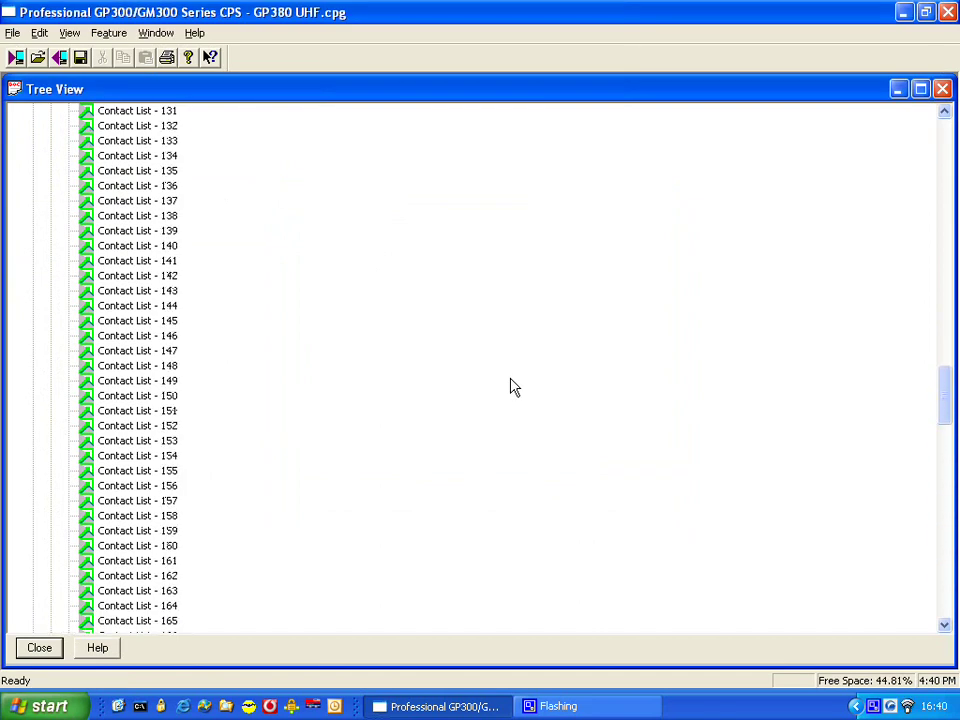
scroll(511, 387, up, 14)
scroll(511, 387, up, 6)
scroll(511, 387, up, 8)
scroll(511, 387, up, 12)
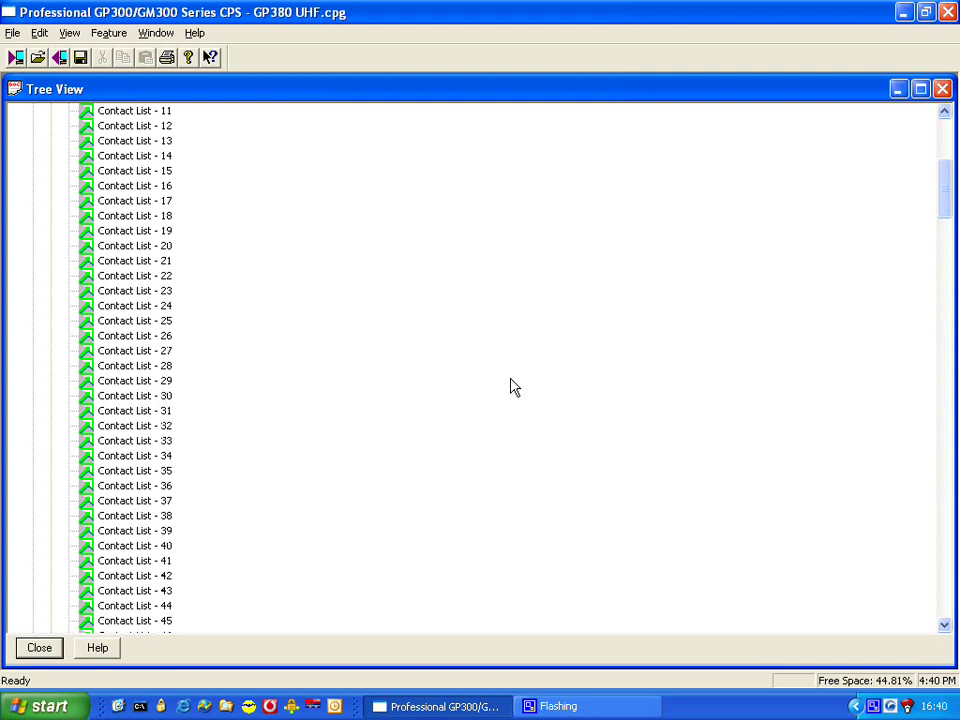
scroll(511, 387, up, 5)
scroll(510, 386, up, 3)
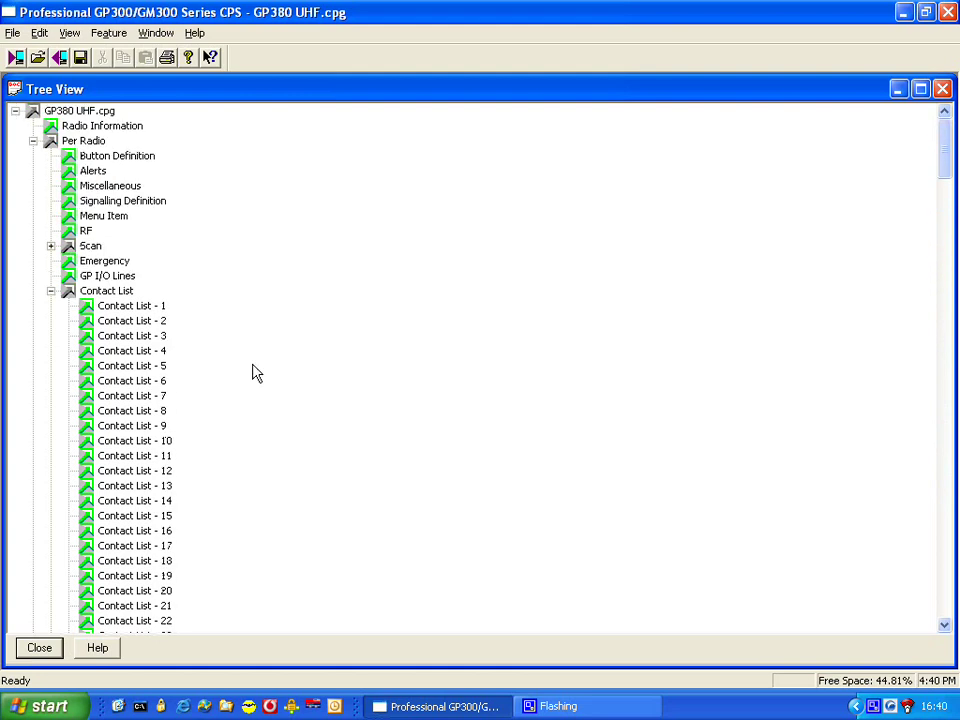
click(50, 293)
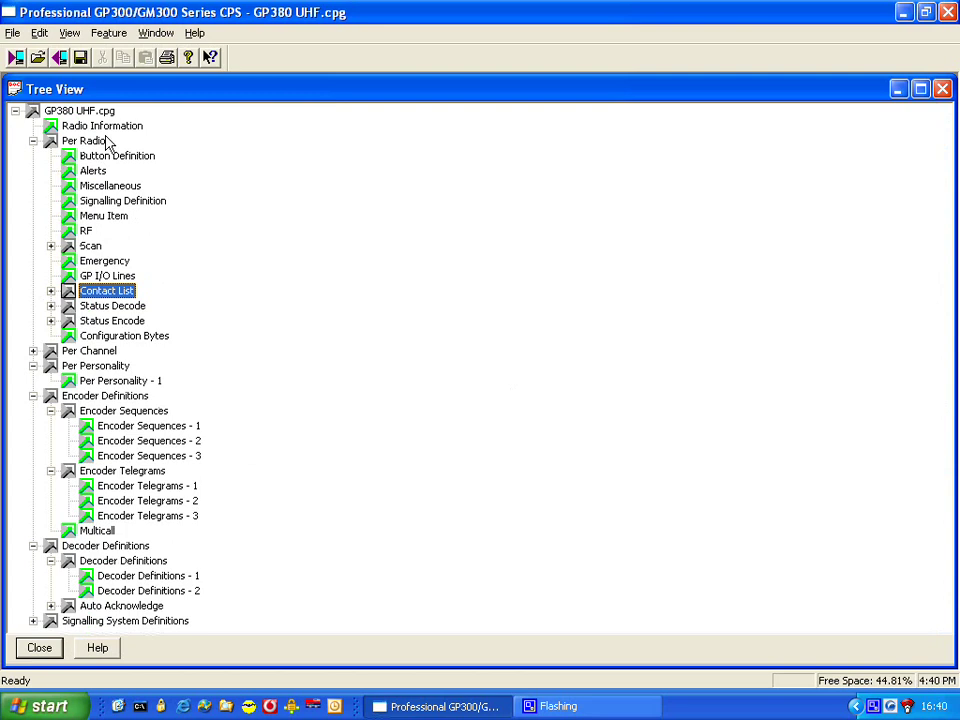
click(35, 142)
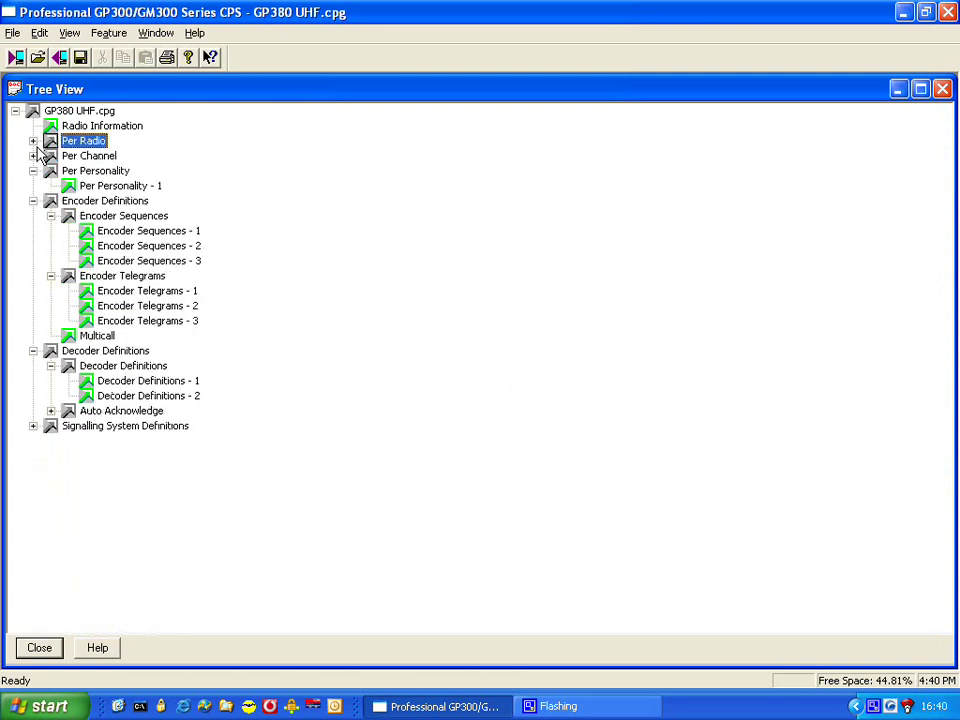
click(33, 201)
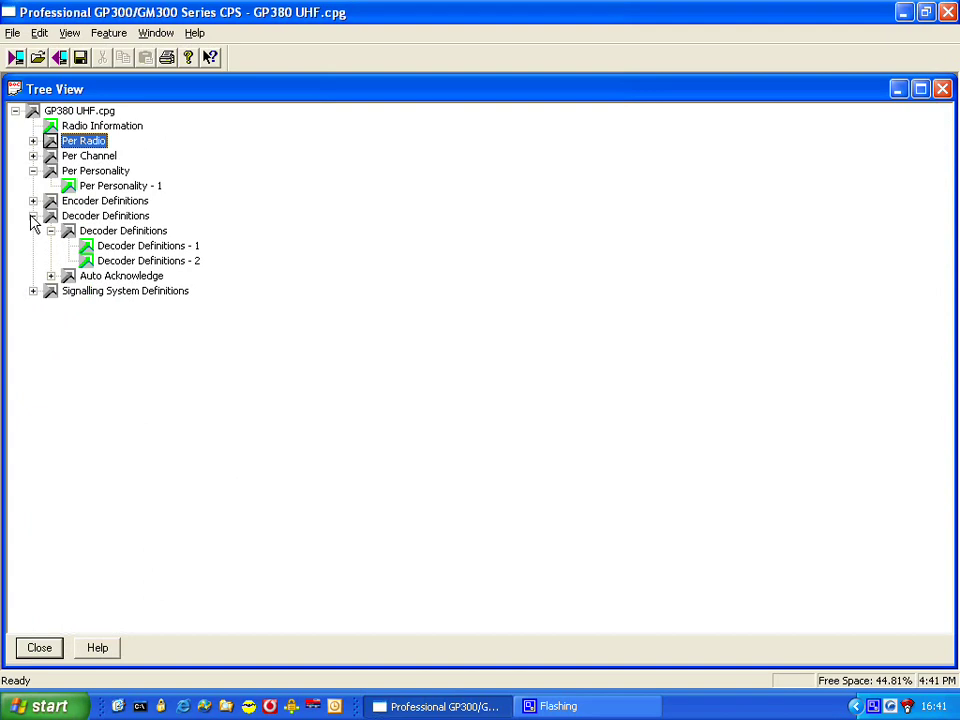
click(10, 32)
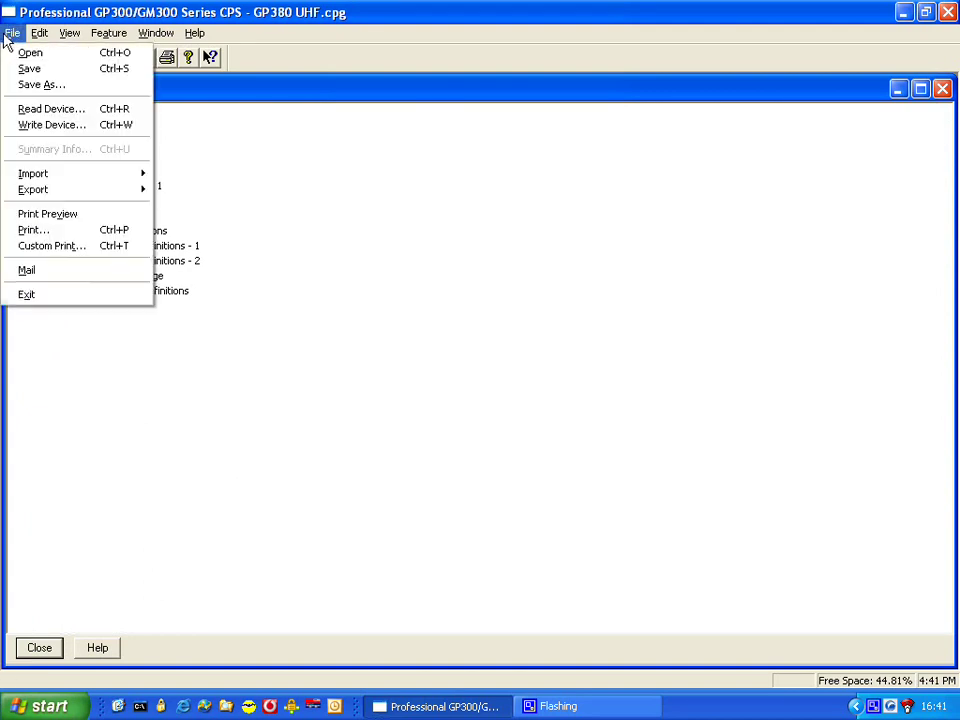
click(50, 85)
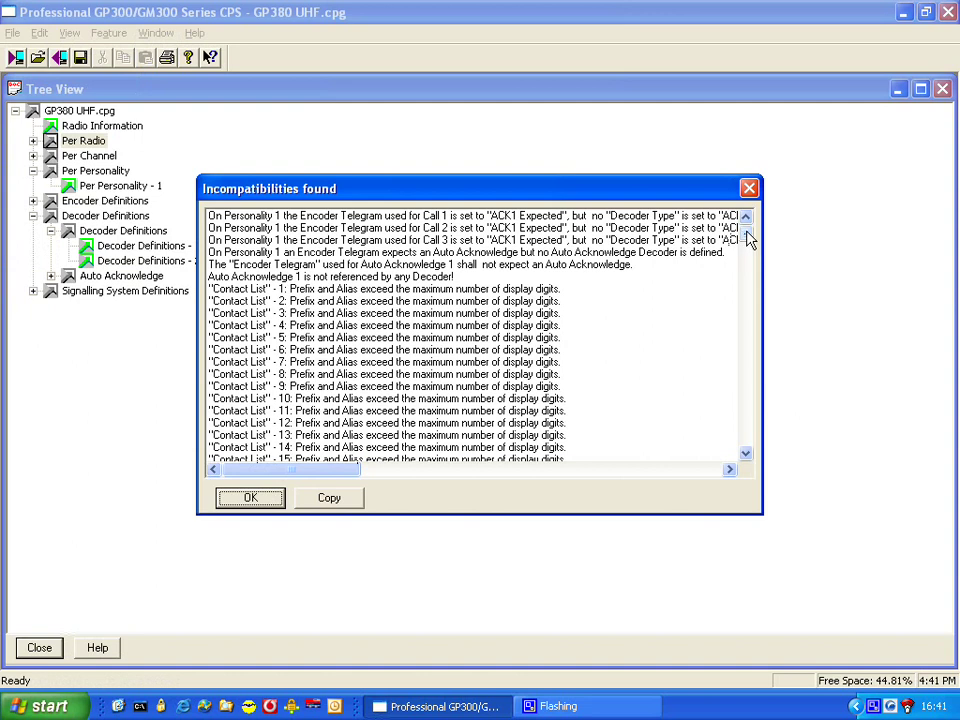
click(385, 217)
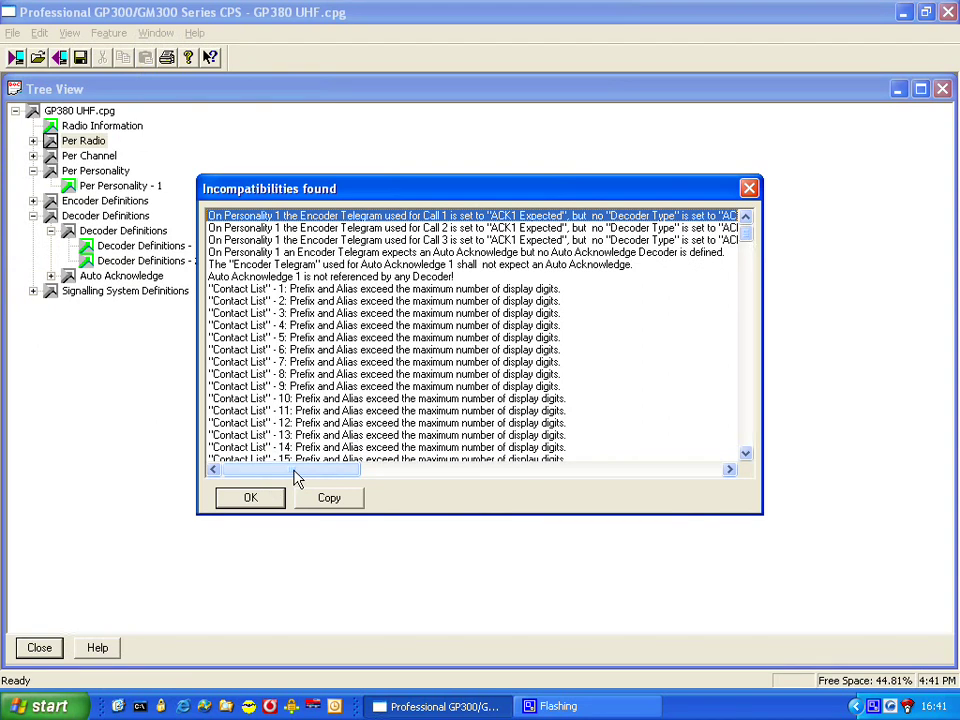
click(729, 471)
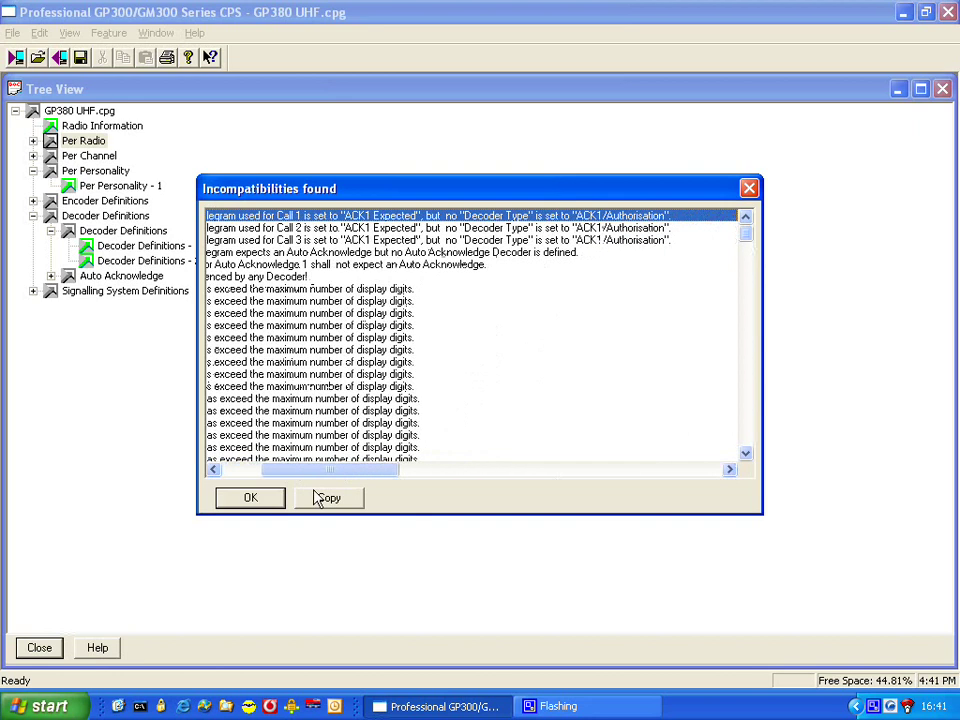
click(251, 500)
click(517, 380)
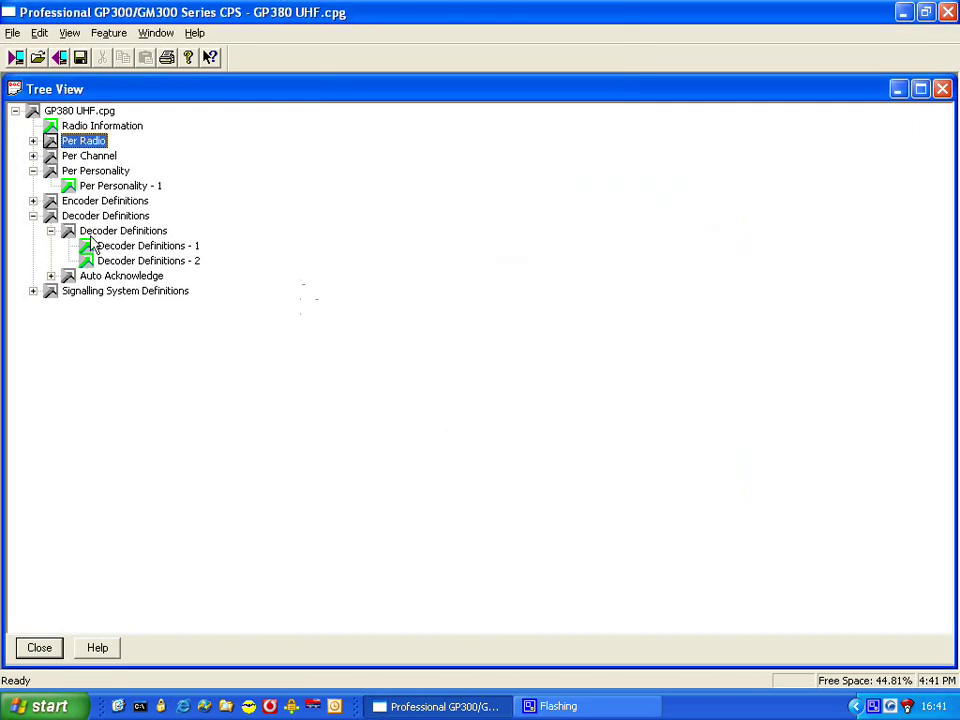
Set the second decoder definition's Decoder Type to ACK1/Authorisation
double_click(170, 246)
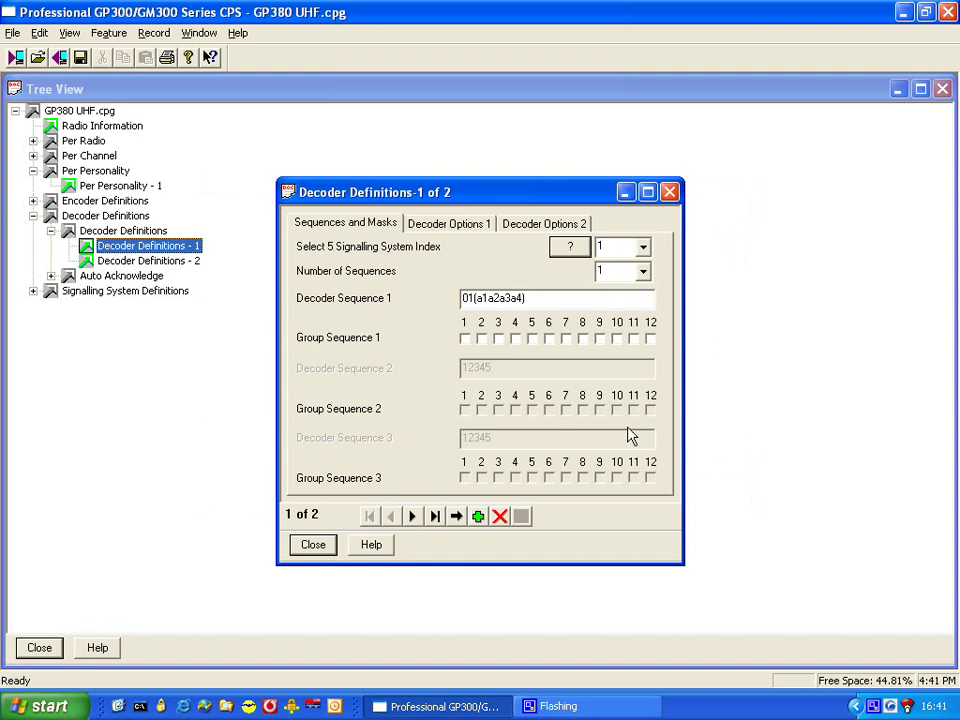
click(418, 517)
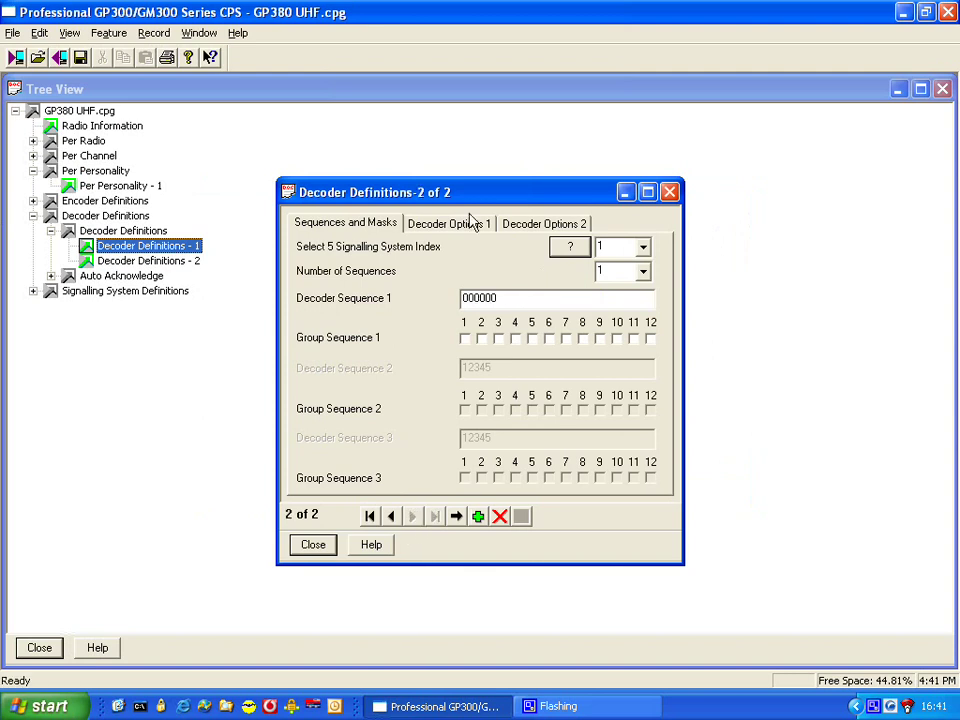
click(441, 225)
click(647, 252)
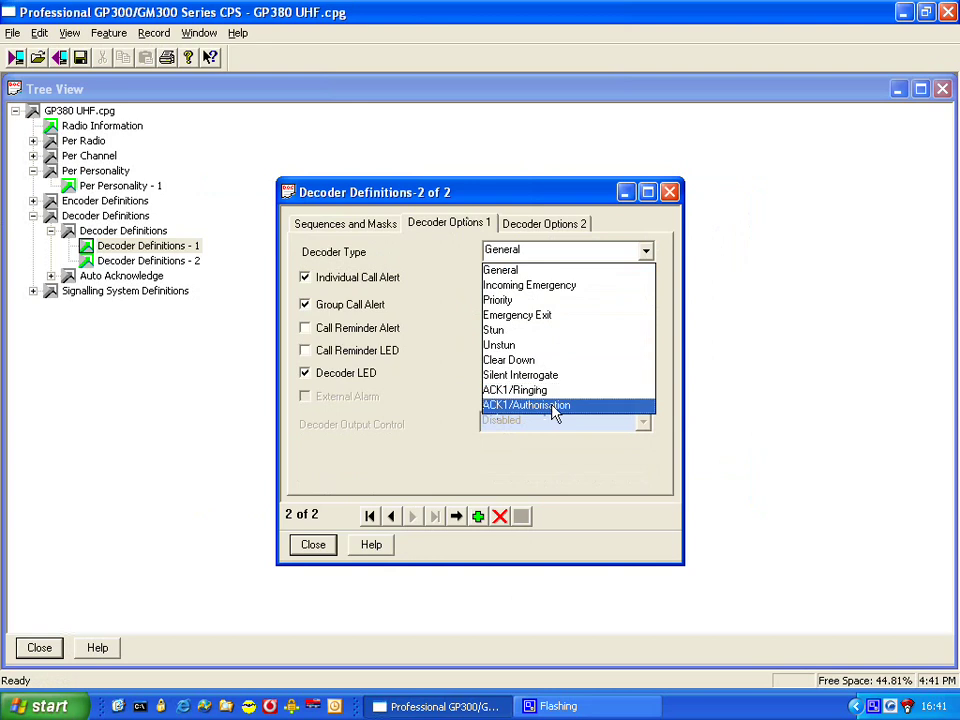
click(550, 405)
click(318, 548)
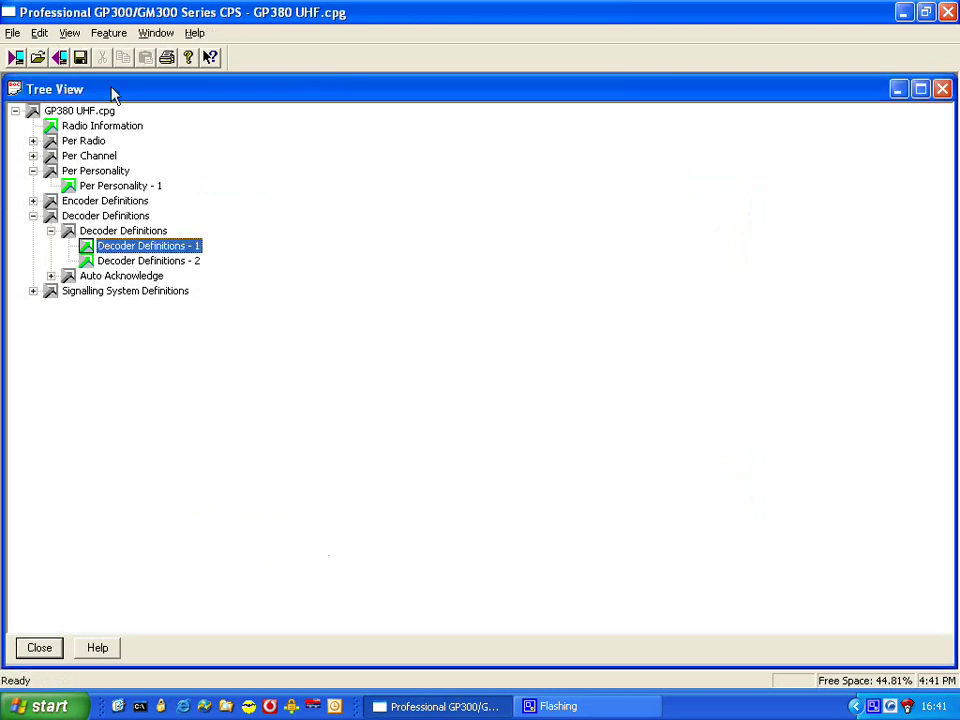
Delete the ADDR: address display prefix in Per Radio Miscellaneous settings
click(33, 141)
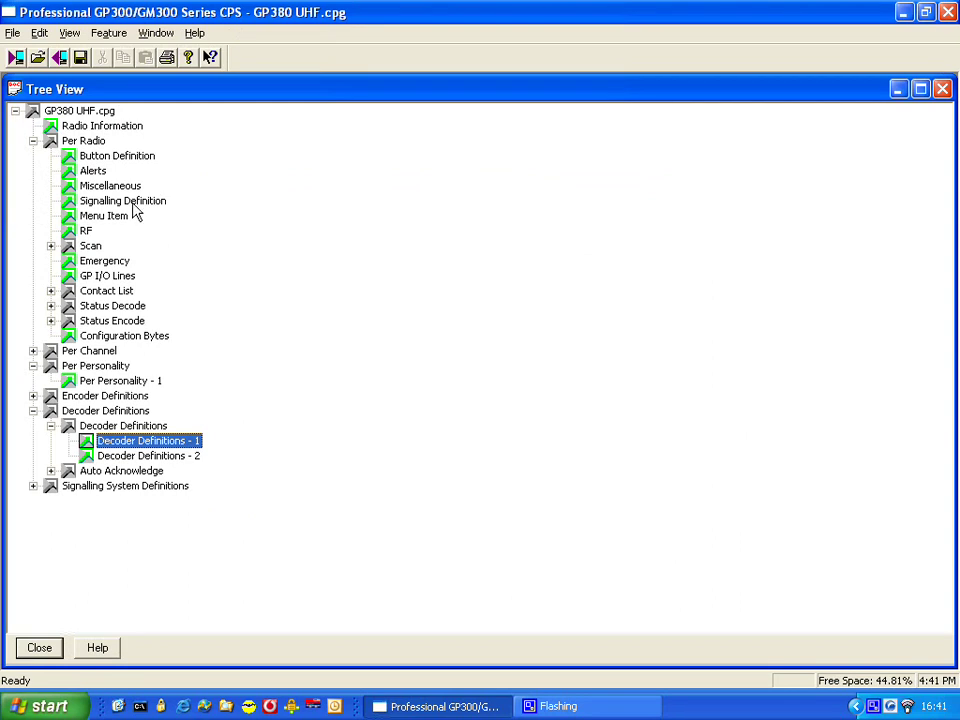
double_click(115, 188)
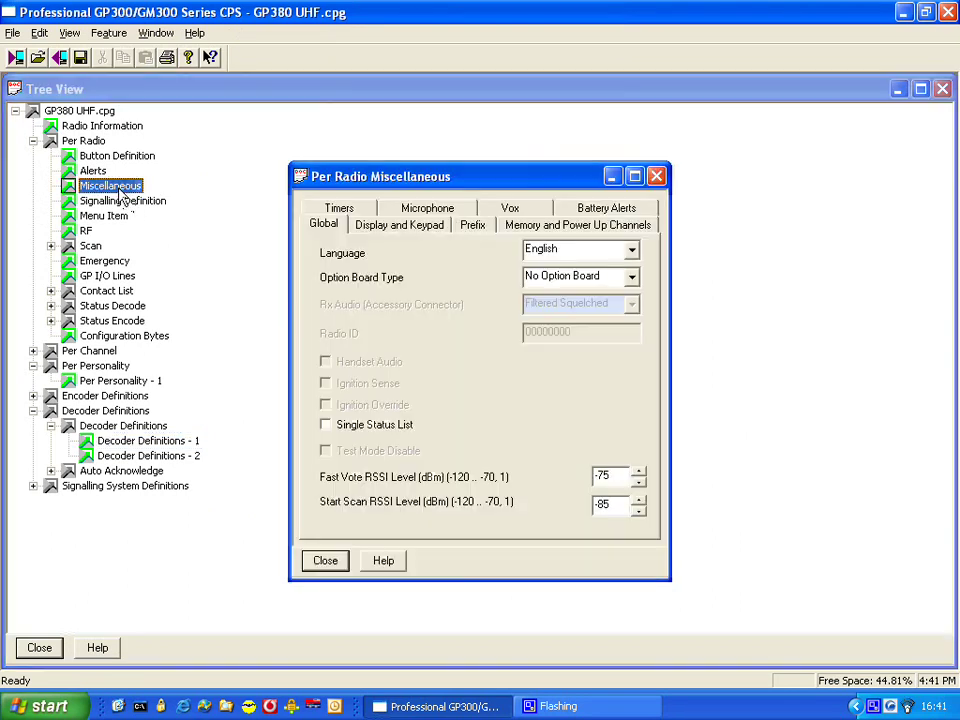
click(475, 226)
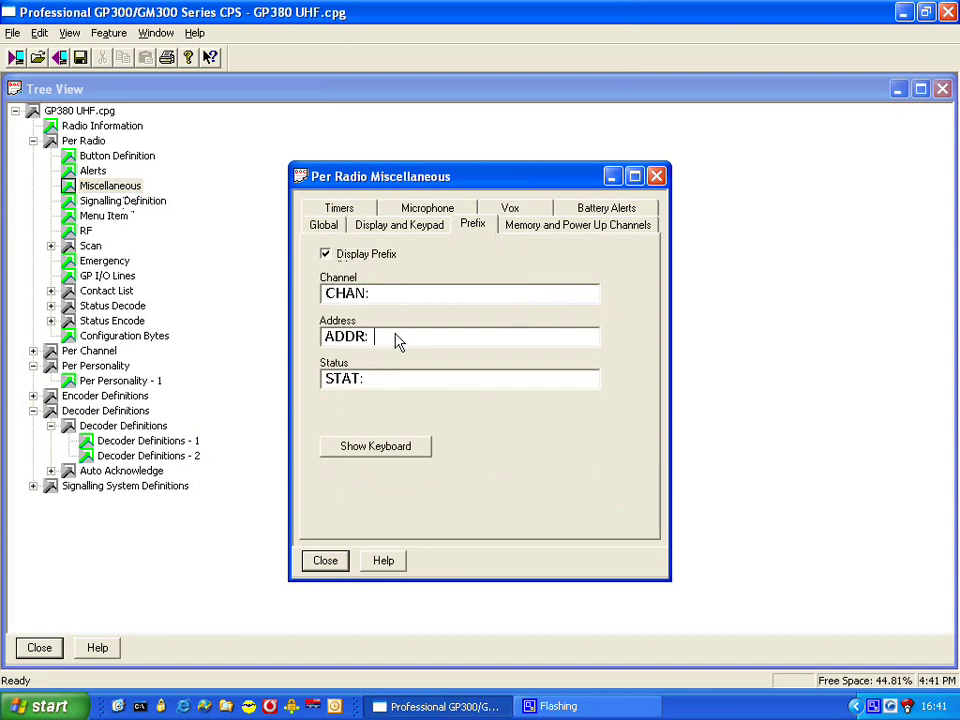
drag(398, 336, 176, 331)
key(BackSpace)
click(325, 561)
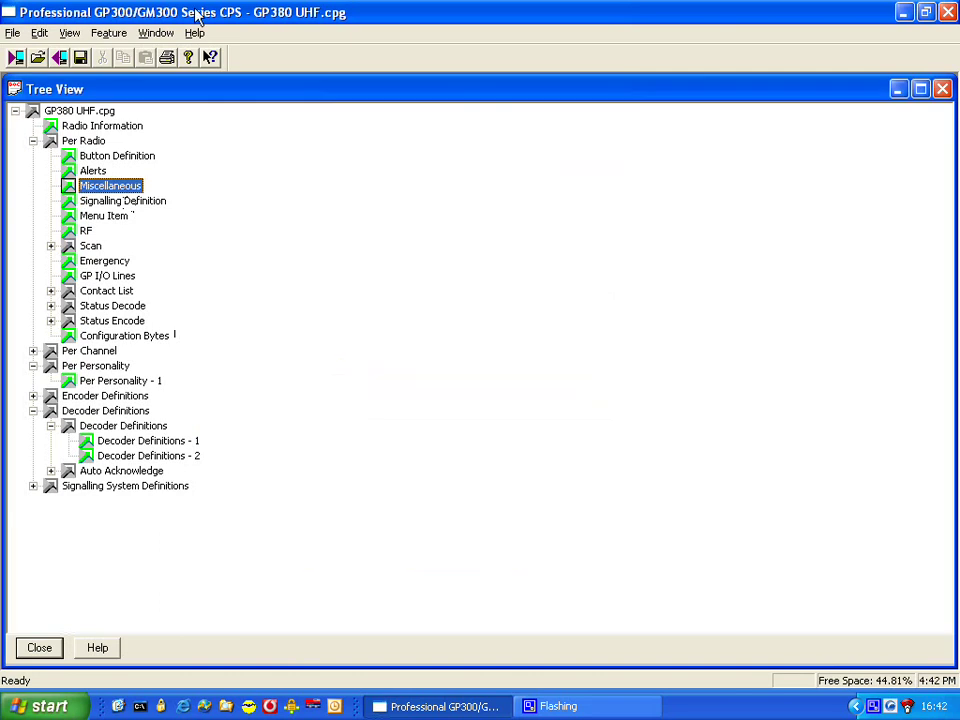
click(12, 32)
click(48, 86)
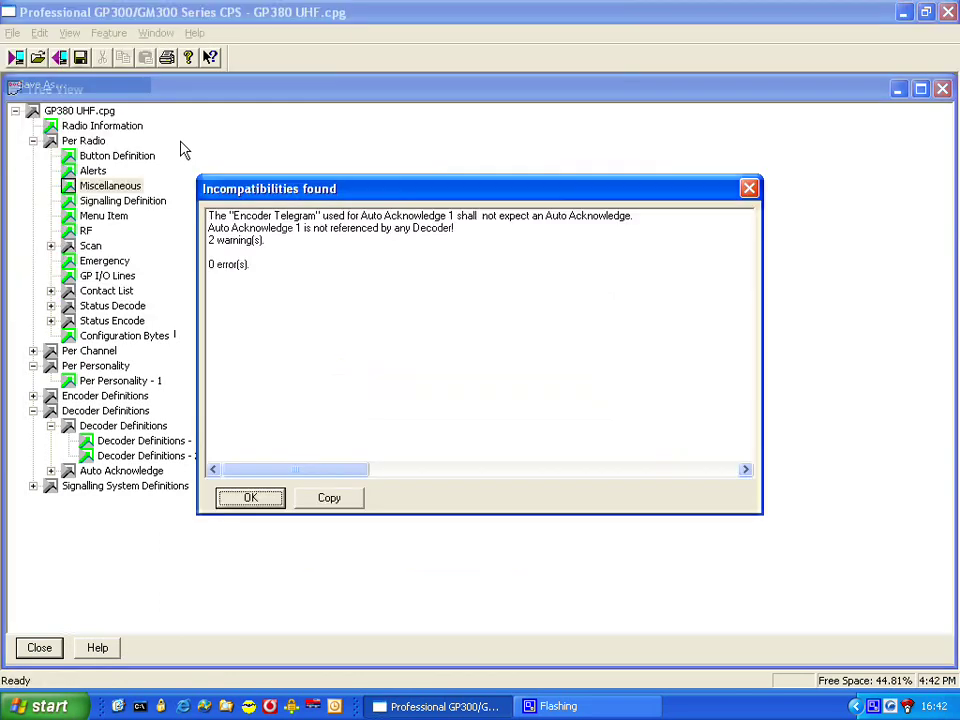
click(395, 216)
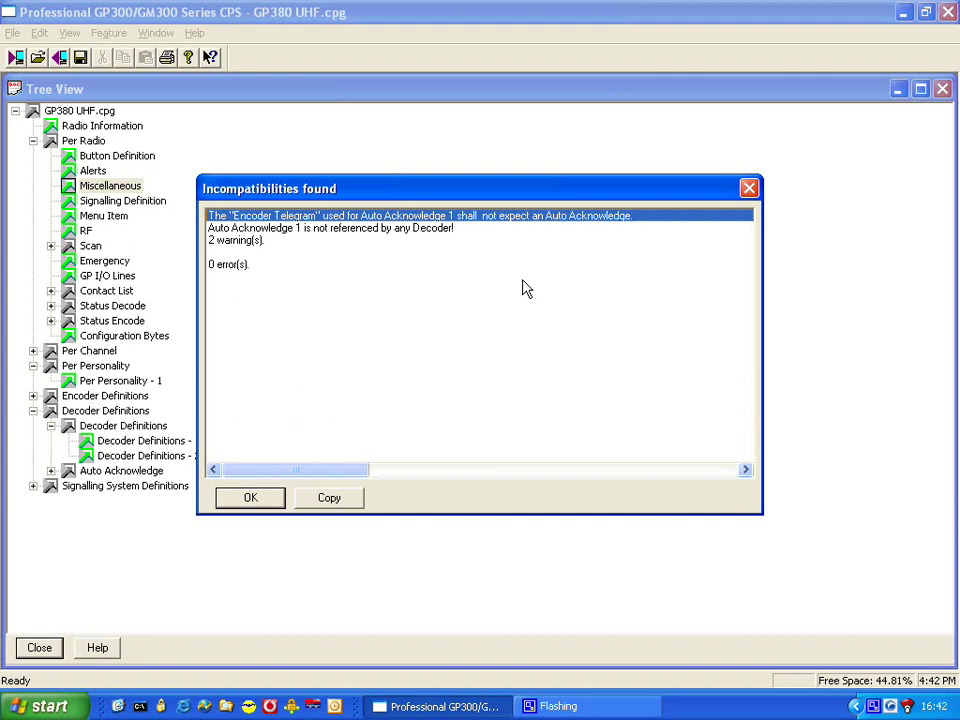
click(249, 497)
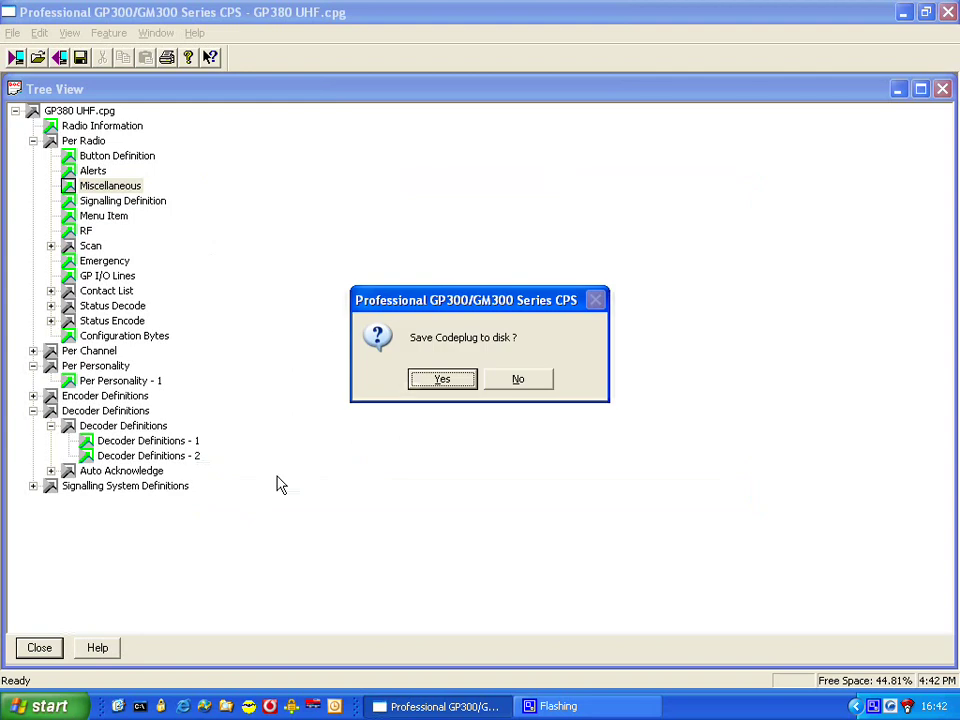
click(525, 380)
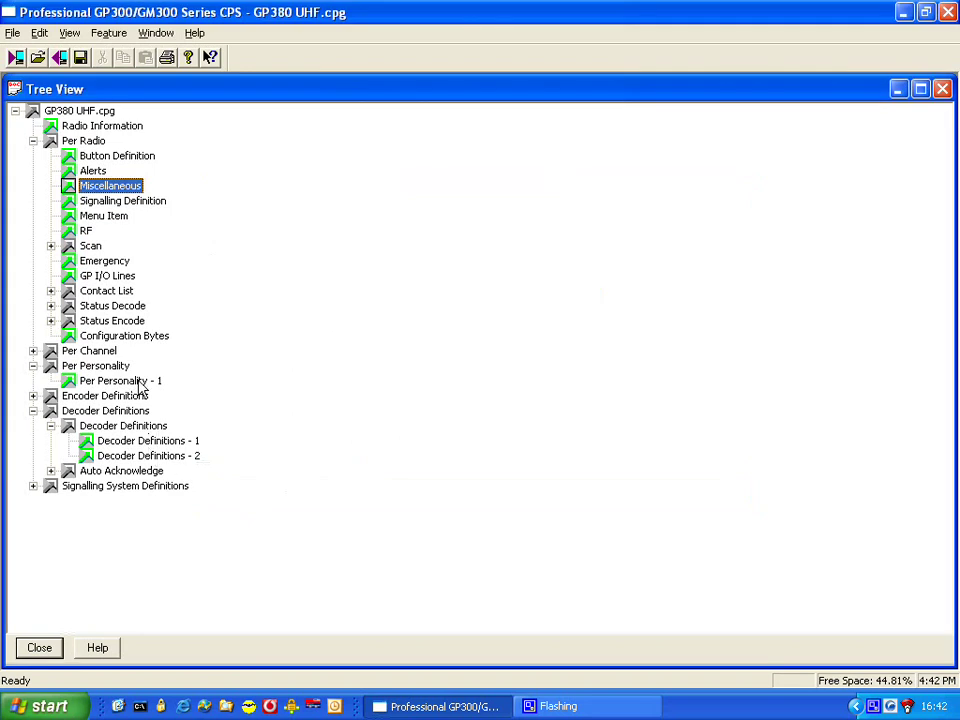
Review Auto Acknowledge - 1 and Encoder Telegrams - 1 (ACK1 Expected) without changes
click(51, 470)
double_click(170, 486)
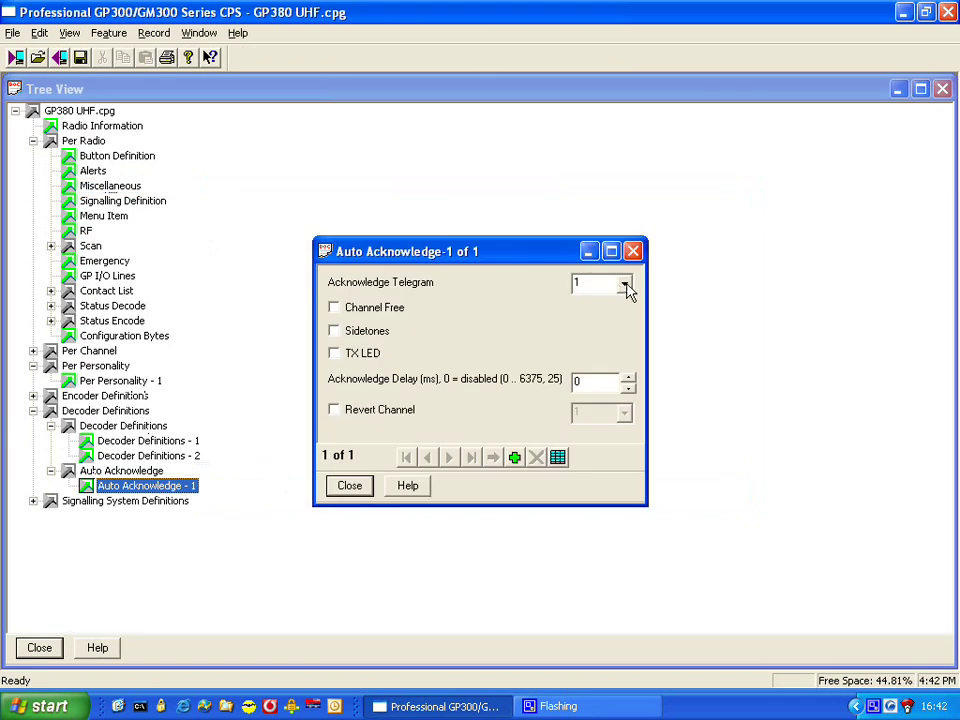
click(350, 486)
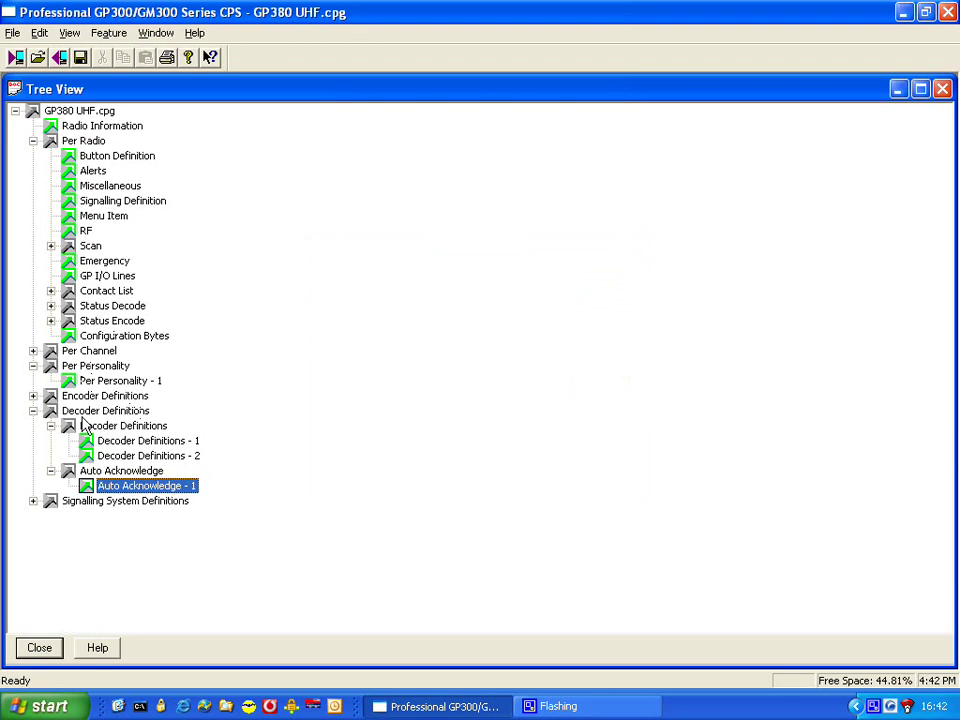
click(33, 396)
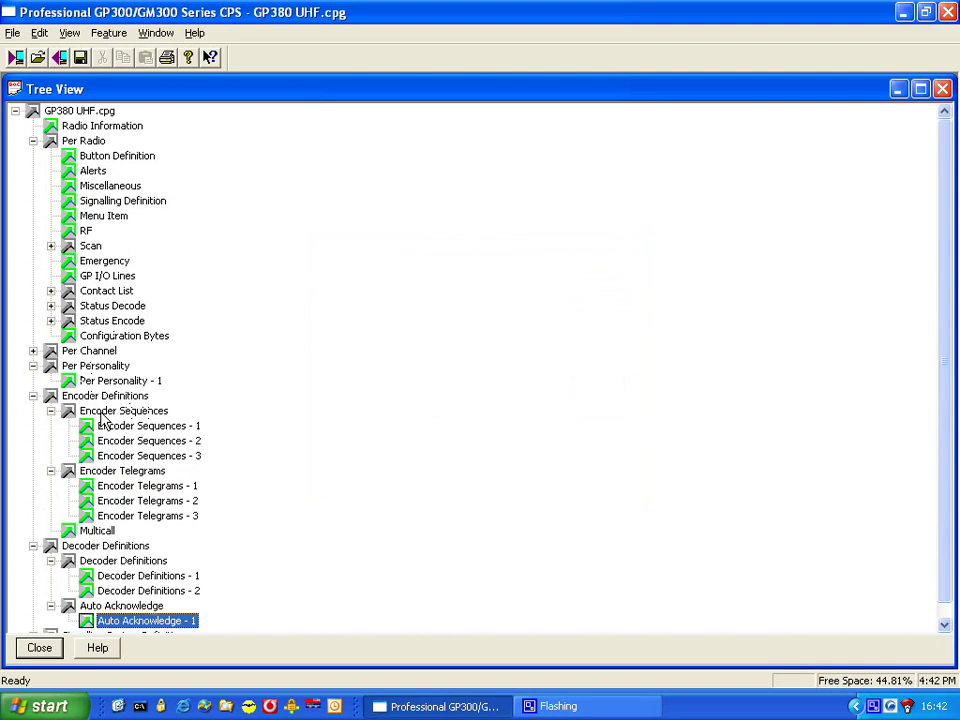
click(143, 428)
double_click(170, 487)
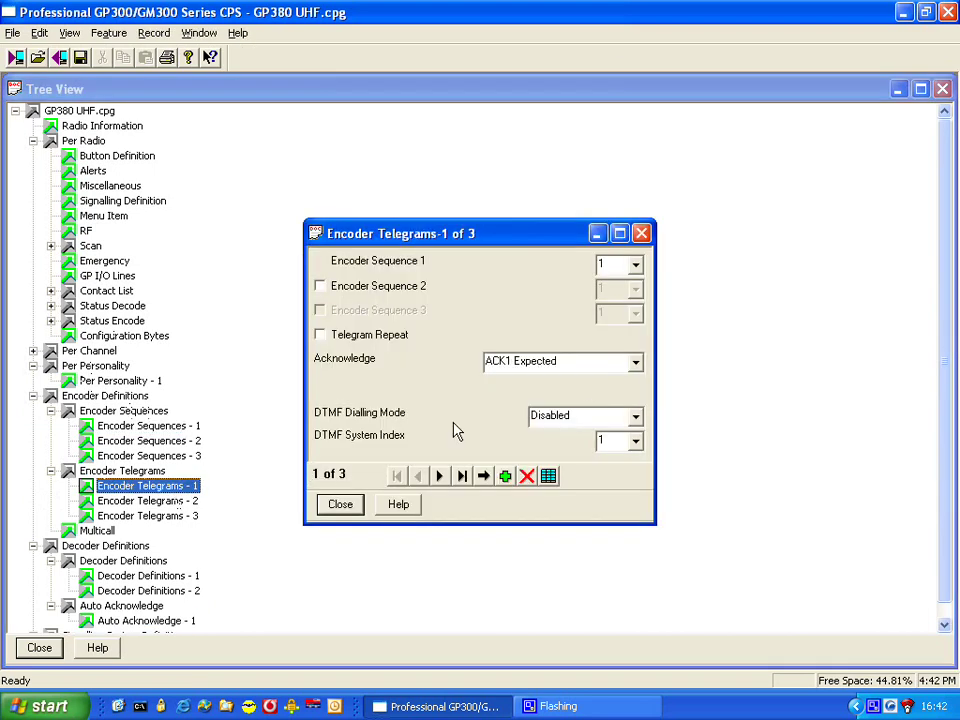
click(341, 510)
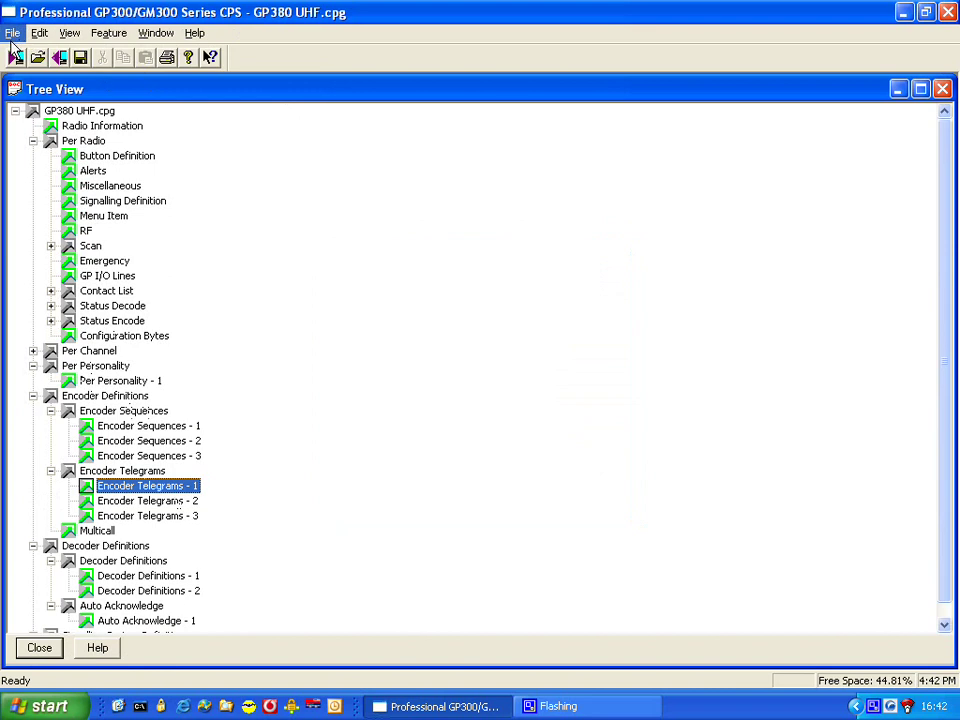
Start Save As, review the Auto Acknowledge warning lines, and accept both warnings
click(13, 37)
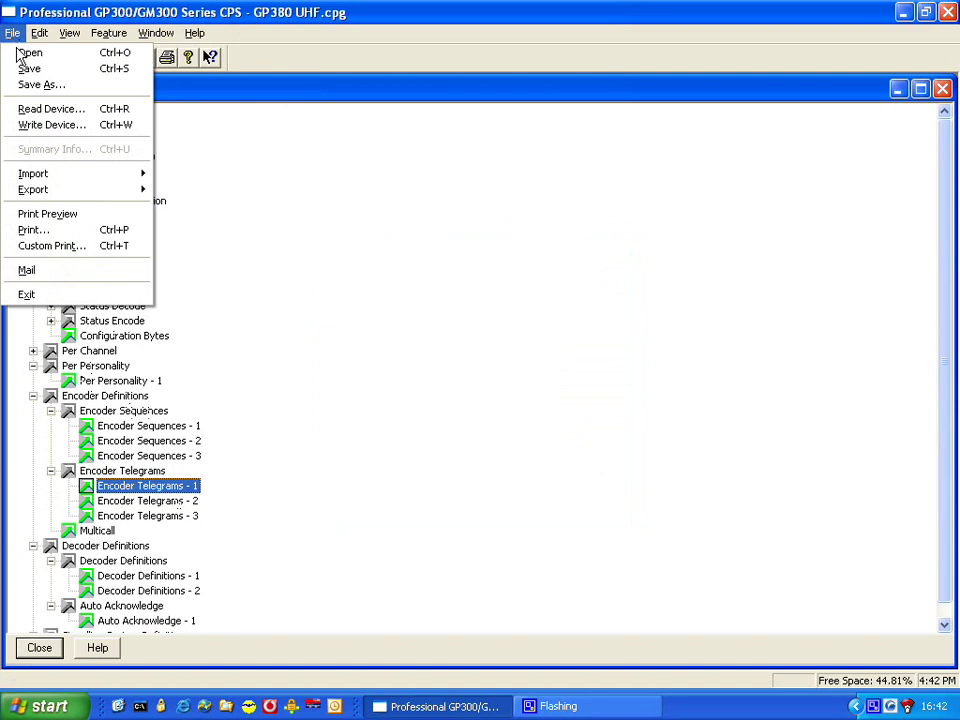
click(46, 85)
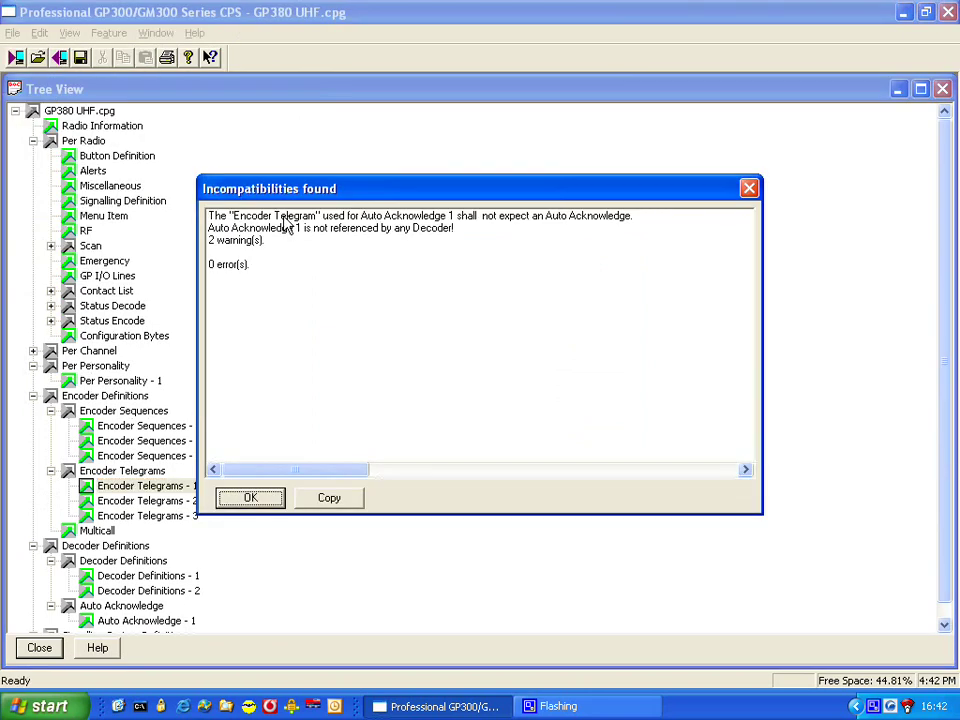
click(280, 221)
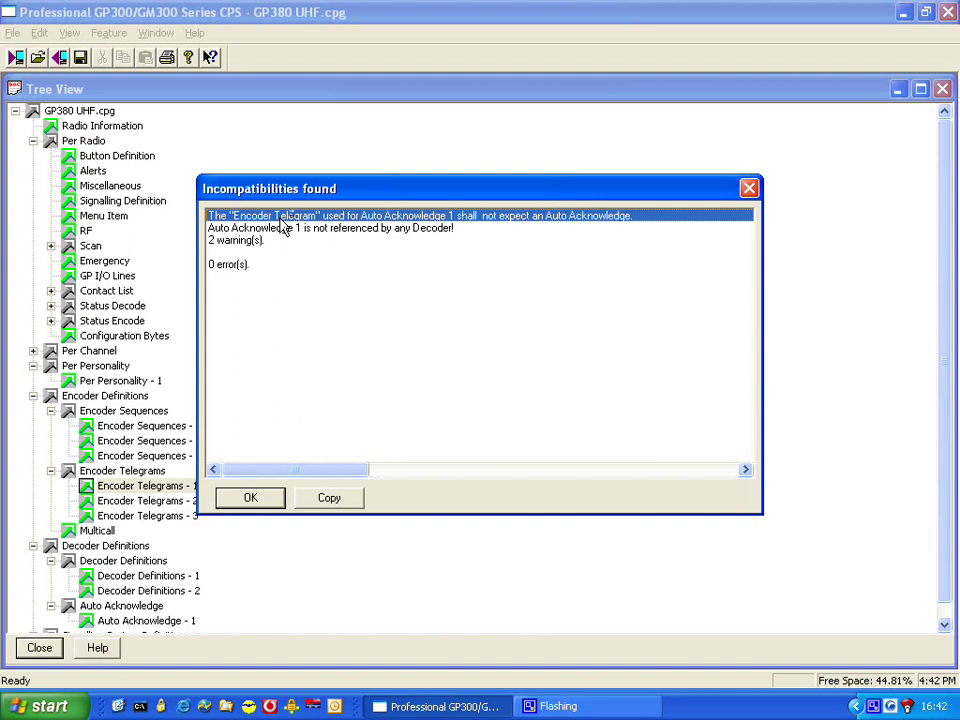
click(255, 228)
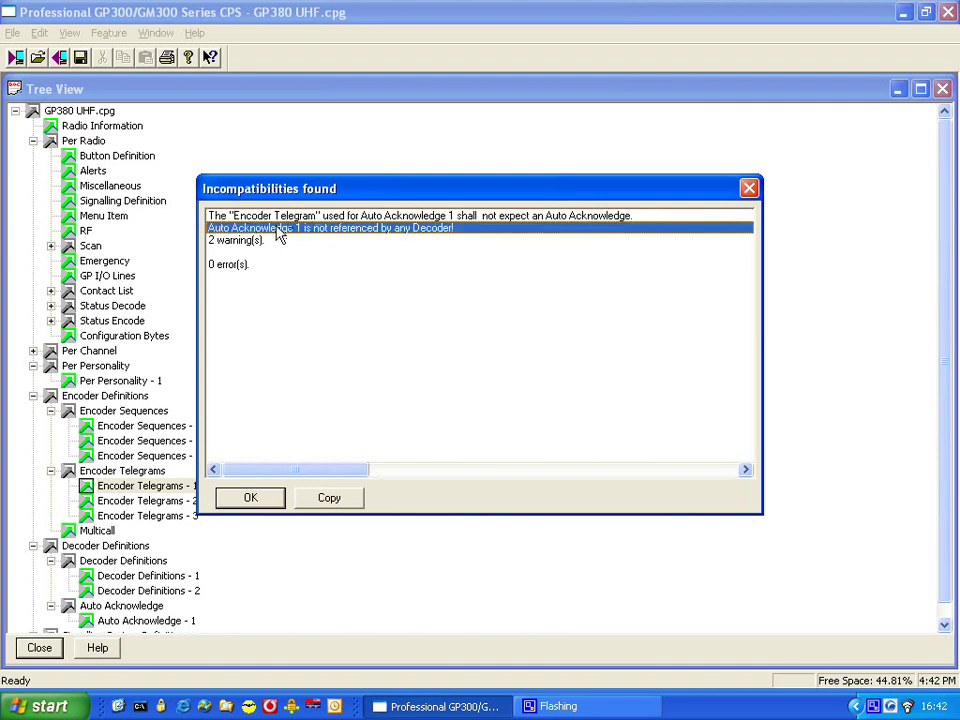
click(249, 243)
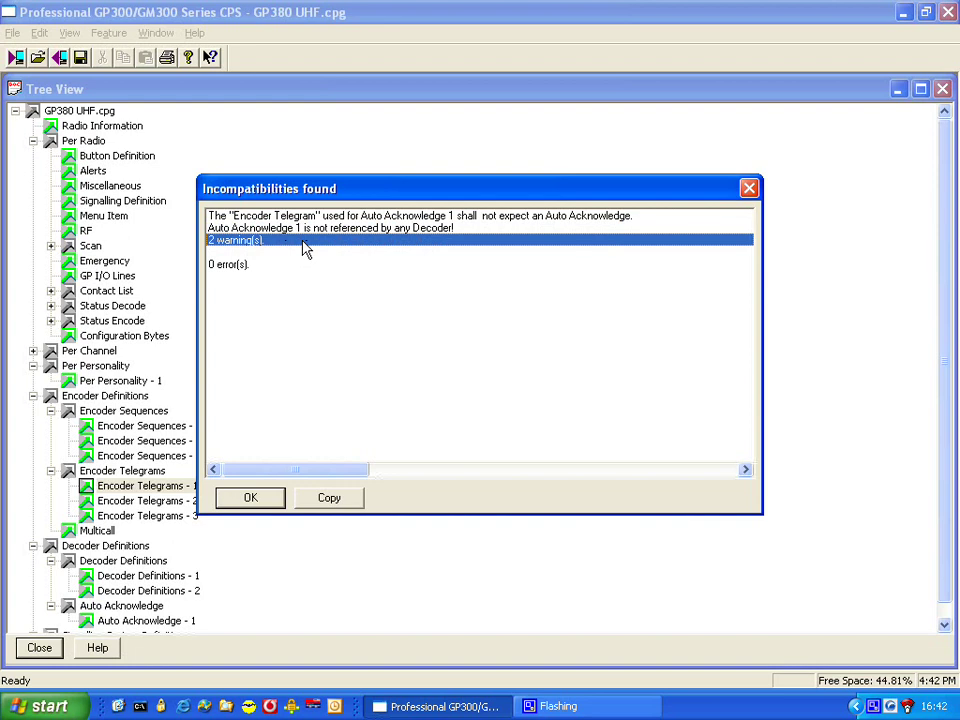
click(264, 229)
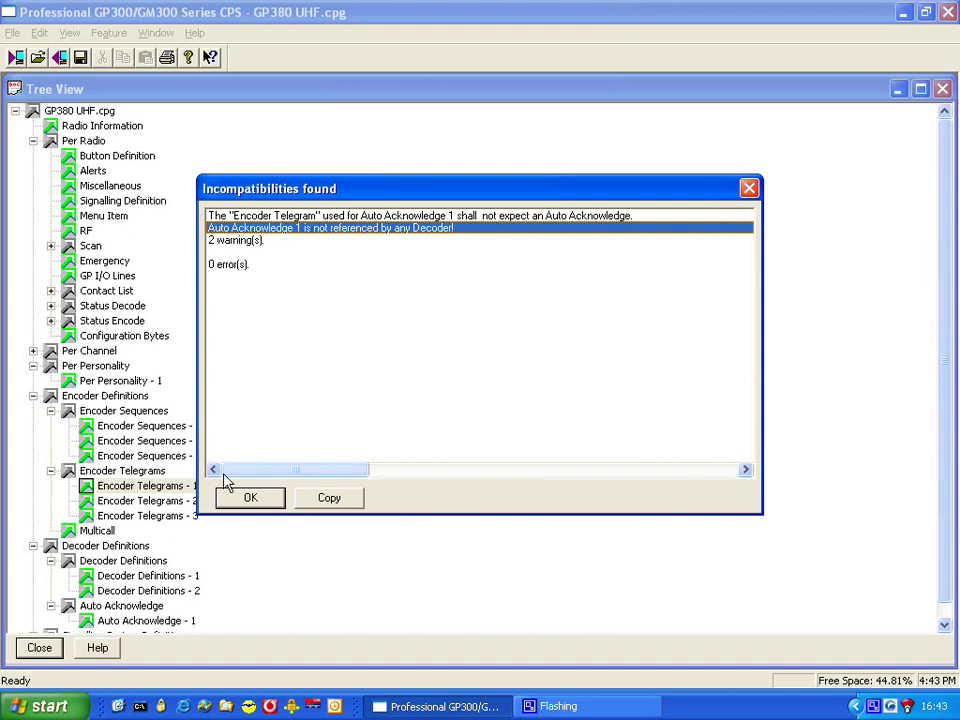
click(250, 497)
Confirm saving the codeplug to disk, proposing GP380 UHF.cpg on the Desktop
click(458, 384)
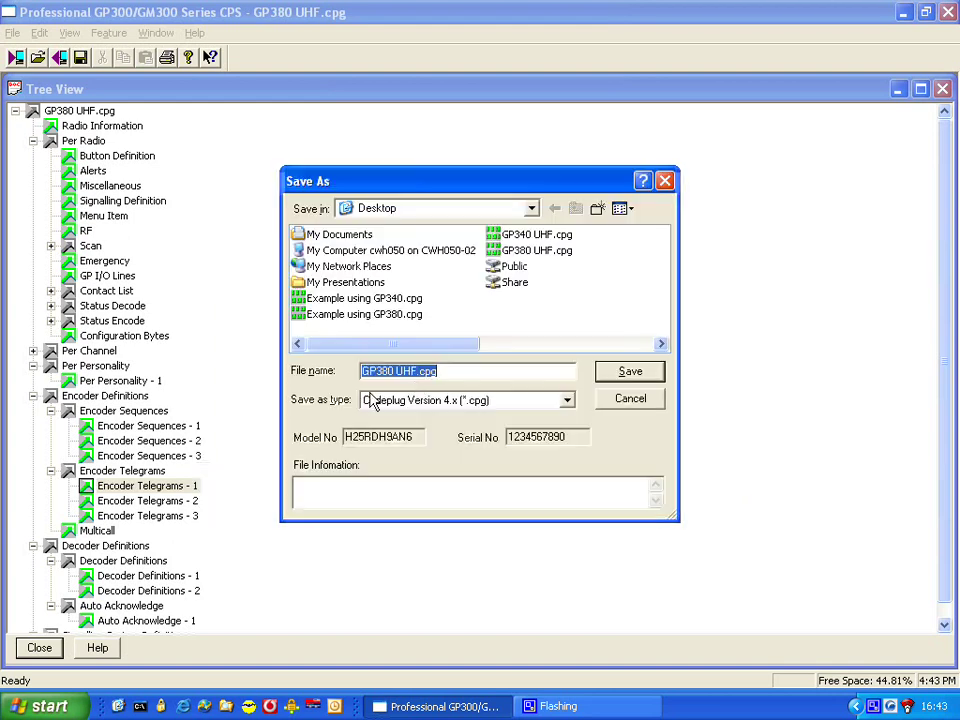